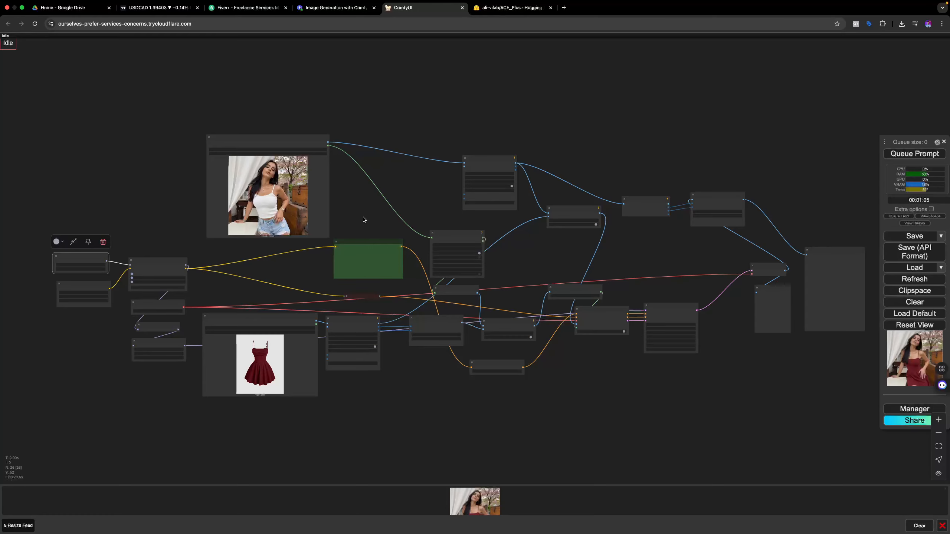
- Shift the DualCLIPLoader node slightly left to line it up beneath the Load Diffusion Model node
drag(154, 213, 364, 212)
scroll(334, 213, down, 6)
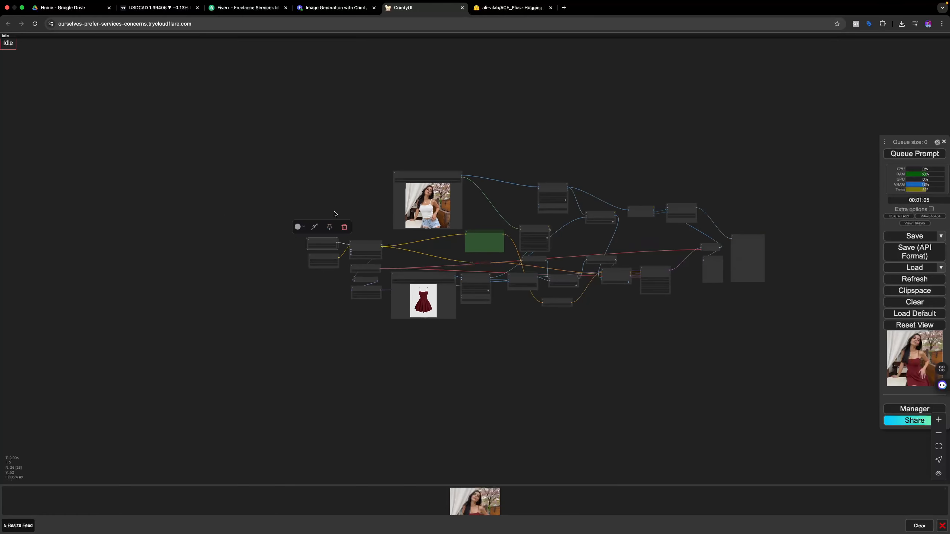
scroll(338, 213, up, 14)
scroll(352, 215, down, 5)
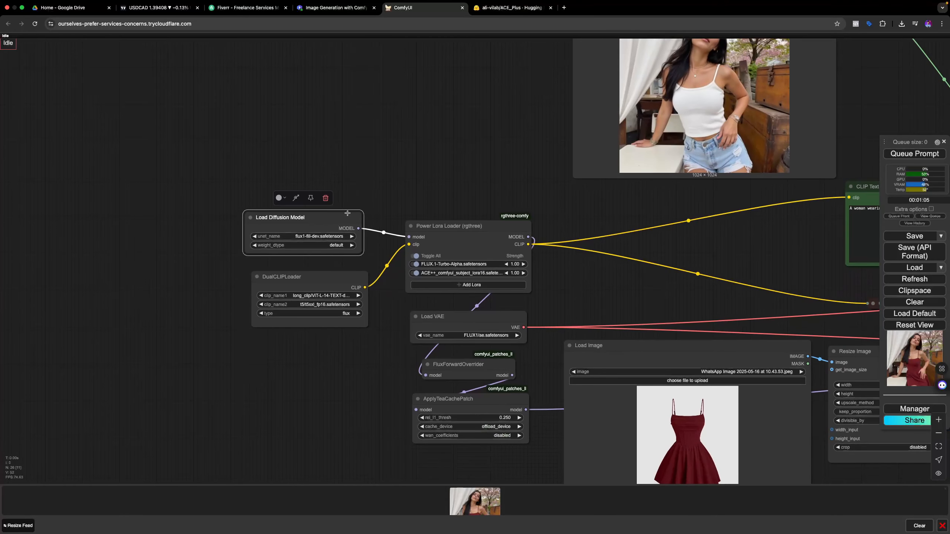
scroll(348, 213, left, 3)
drag(363, 216, 356, 209)
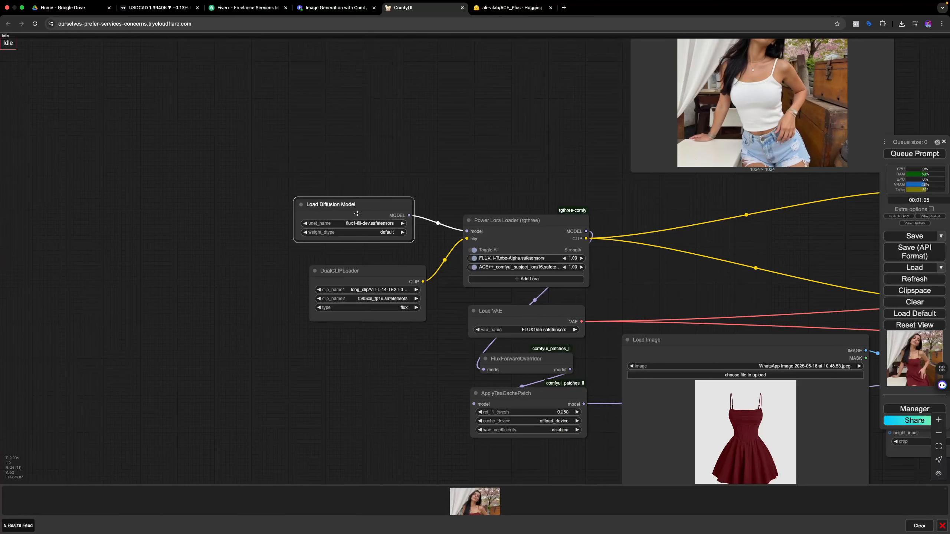
drag(373, 275, 361, 274)
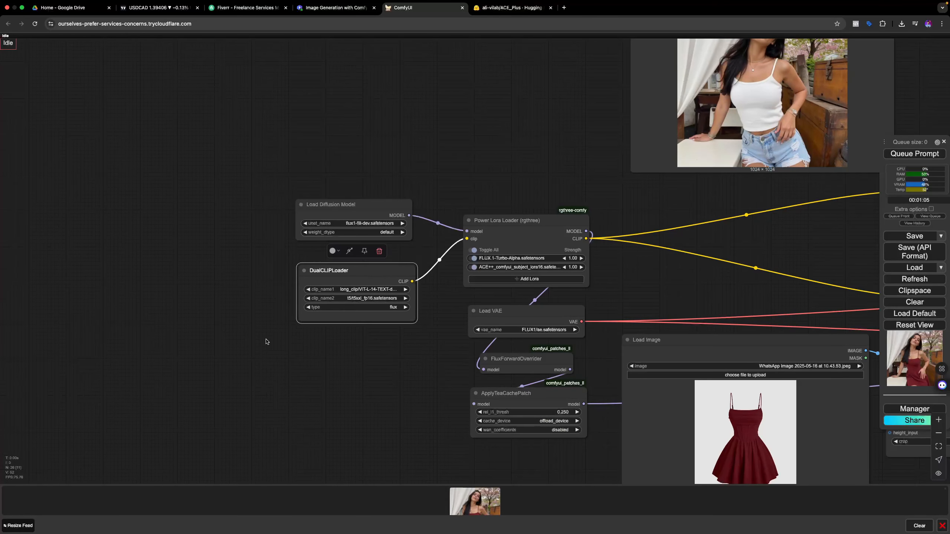
click(472, 156)
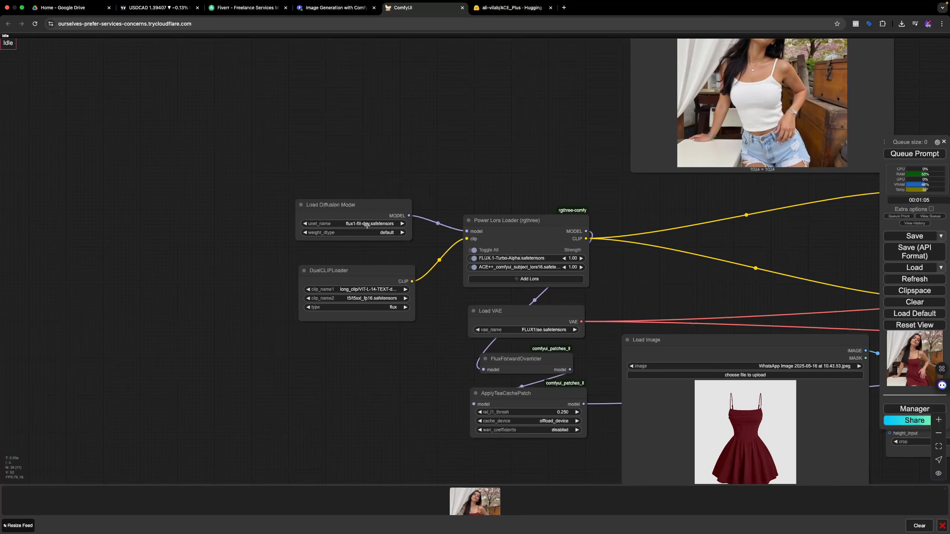
- Search the web for "flux fill dev" in a new browser tab and open the file list of the black-forest-labs/FLUX.1-Fill-dev repository
click(564, 9)
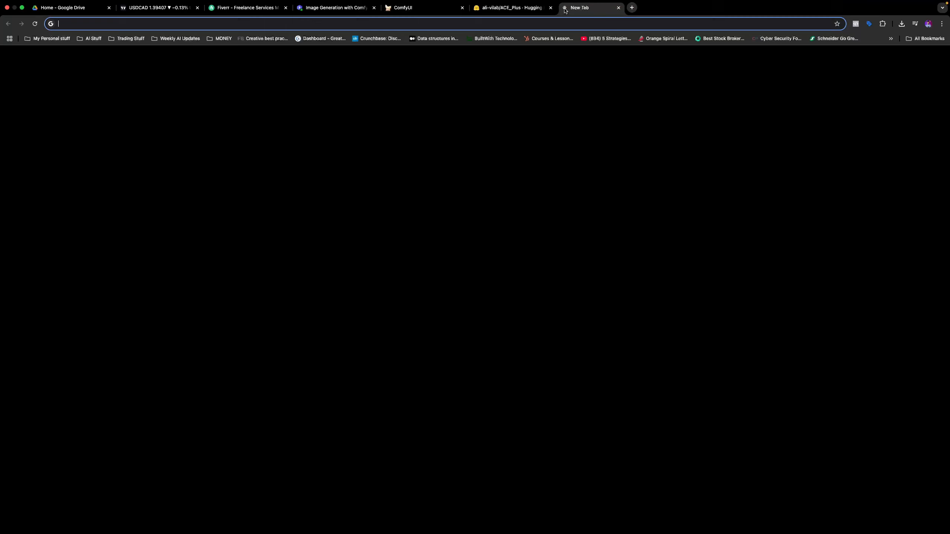
text(flux)
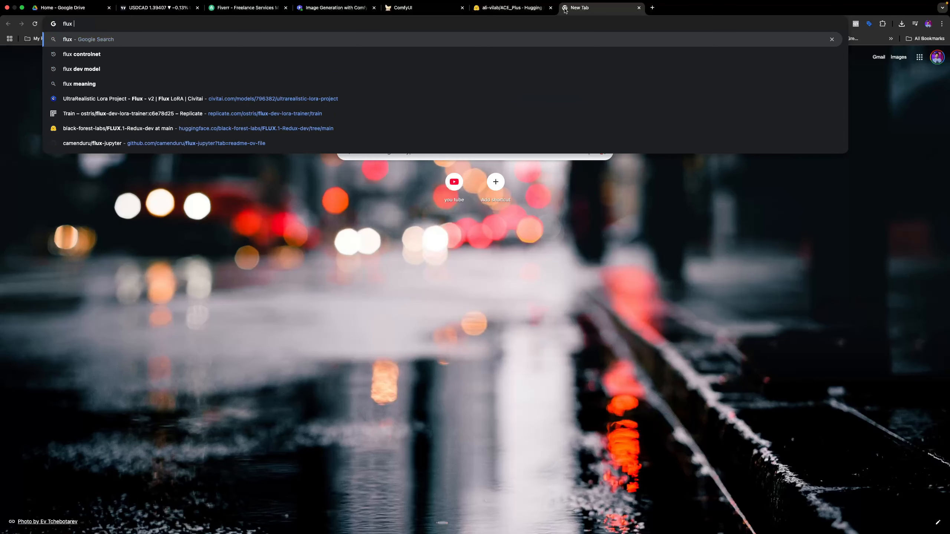
text( fill)
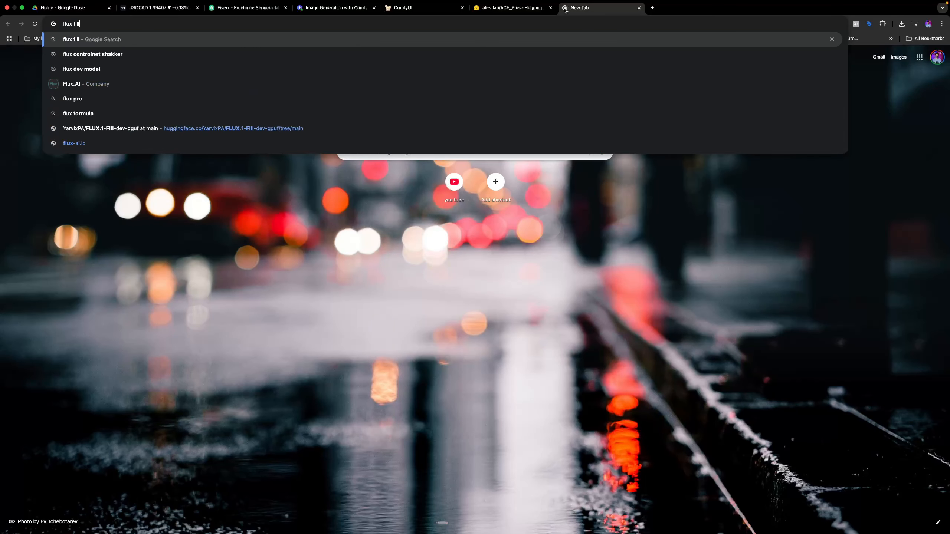
text( dev)
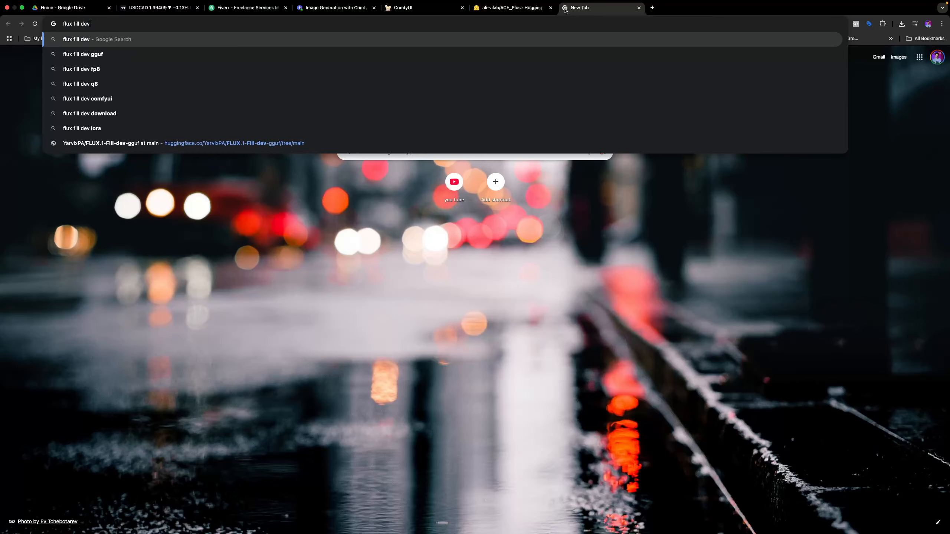
key(Return)
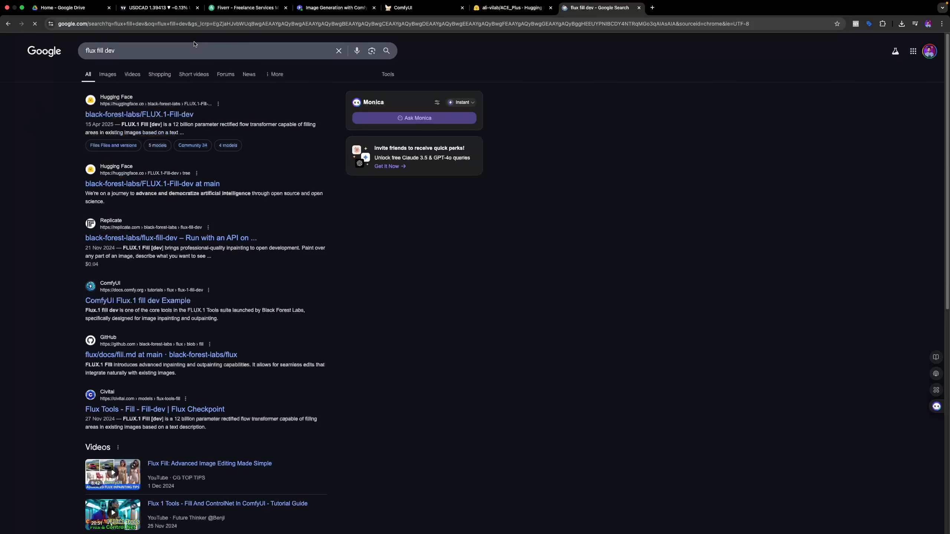
click(127, 118)
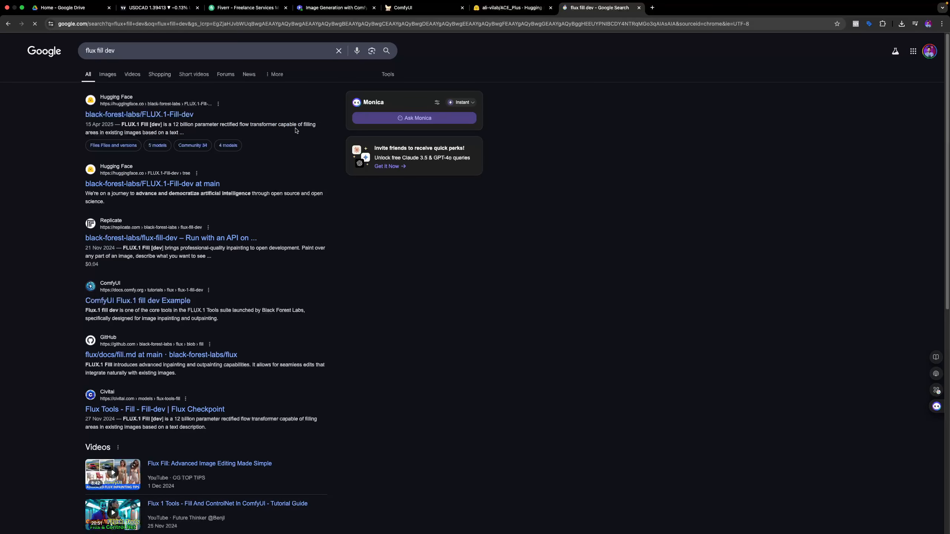
click(275, 113)
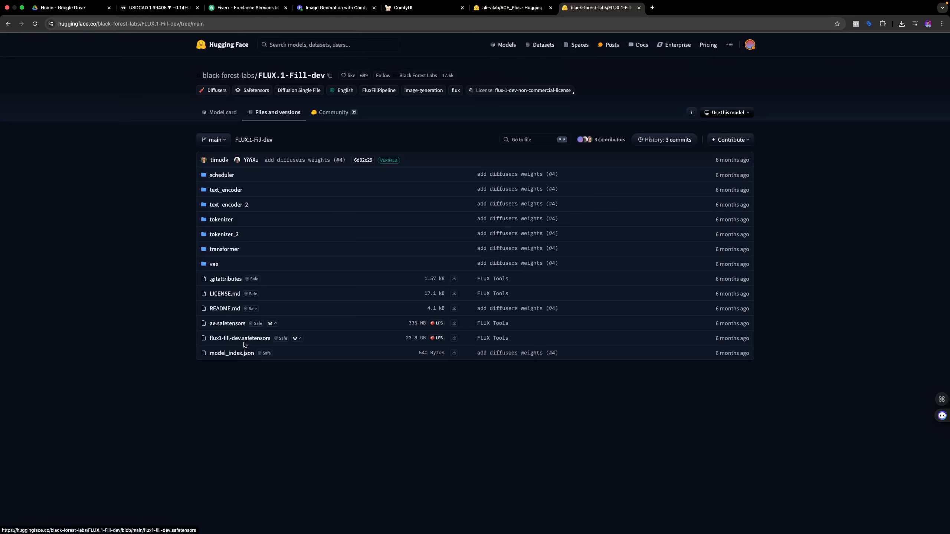
- Switch to the Lightning AI studio, open the models/unet folder and widen the file browser to show full file names
click(337, 8)
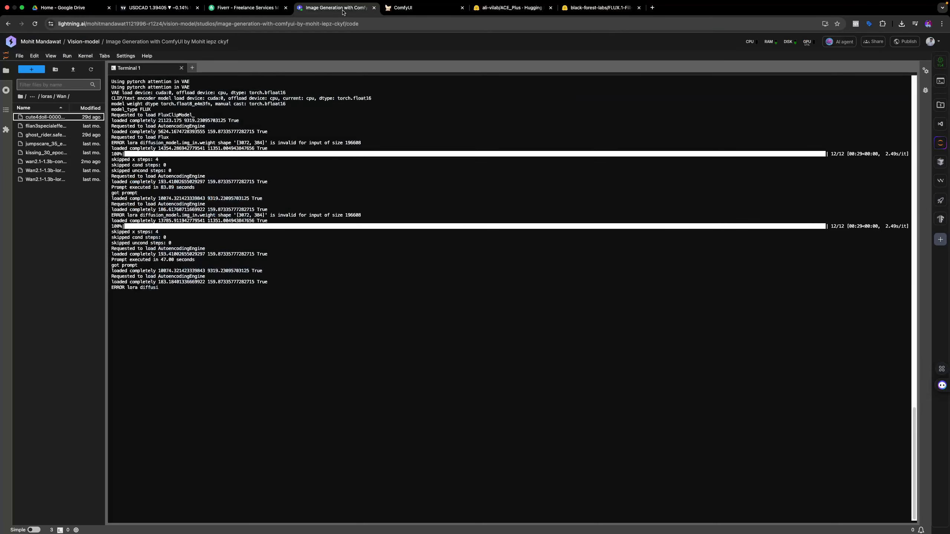
click(47, 97)
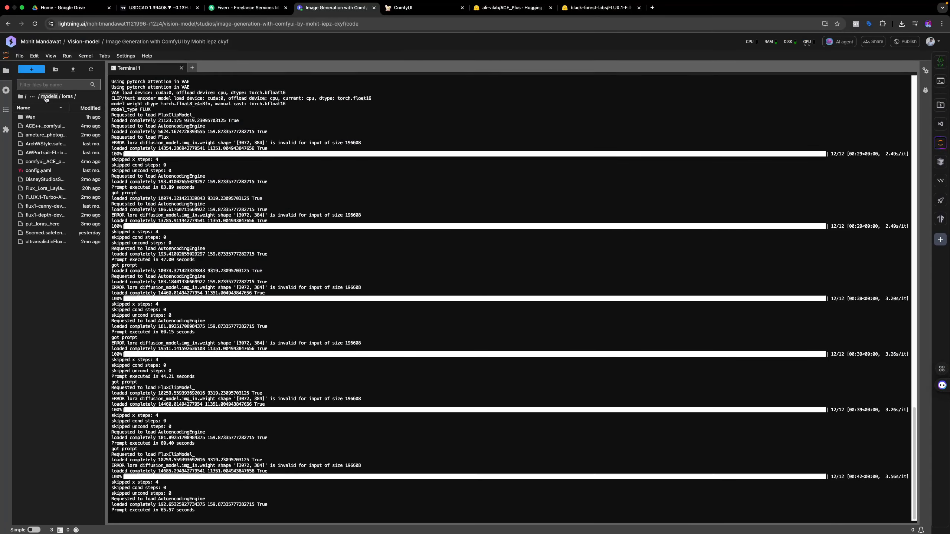
click(47, 98)
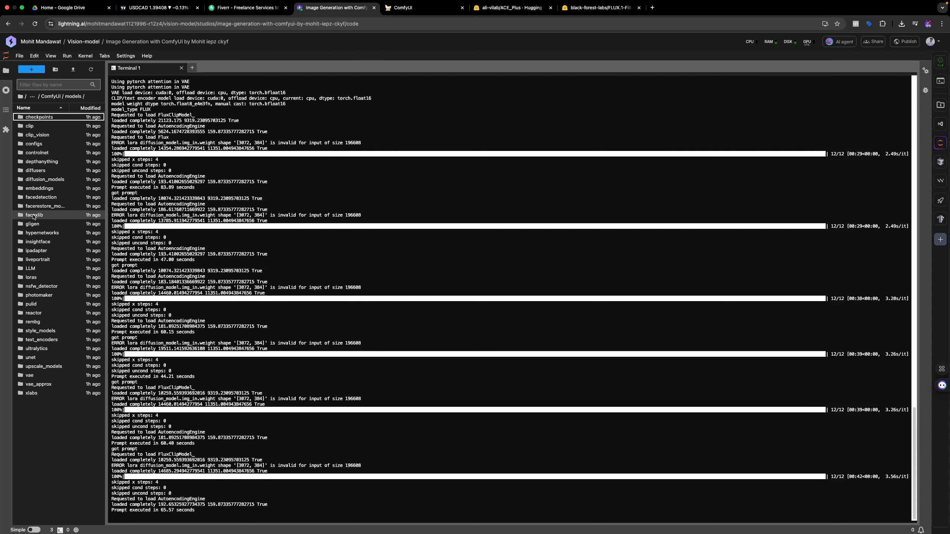
double_click(36, 356)
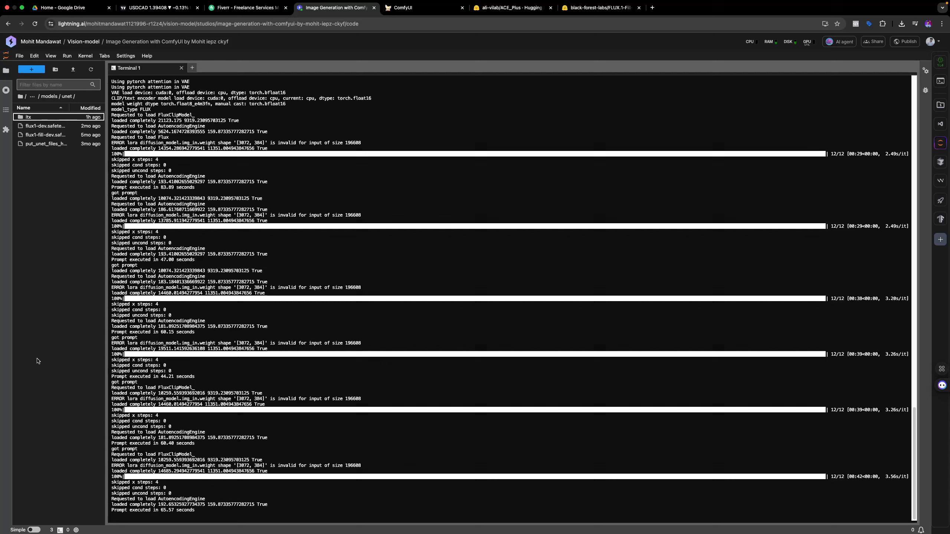
drag(106, 149, 167, 149)
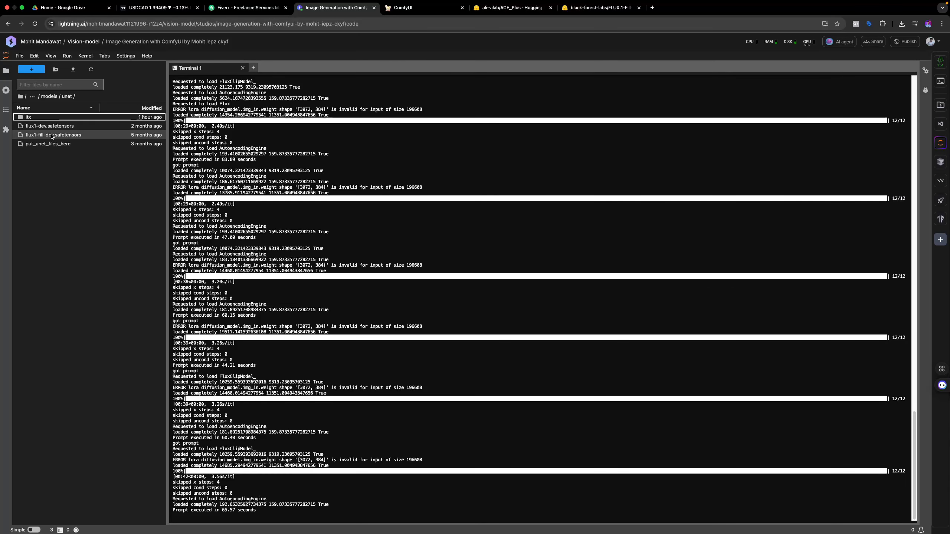
- Look through the FLUX1 folder inside models/diffusion_models and go back to the models/unet folder
click(49, 97)
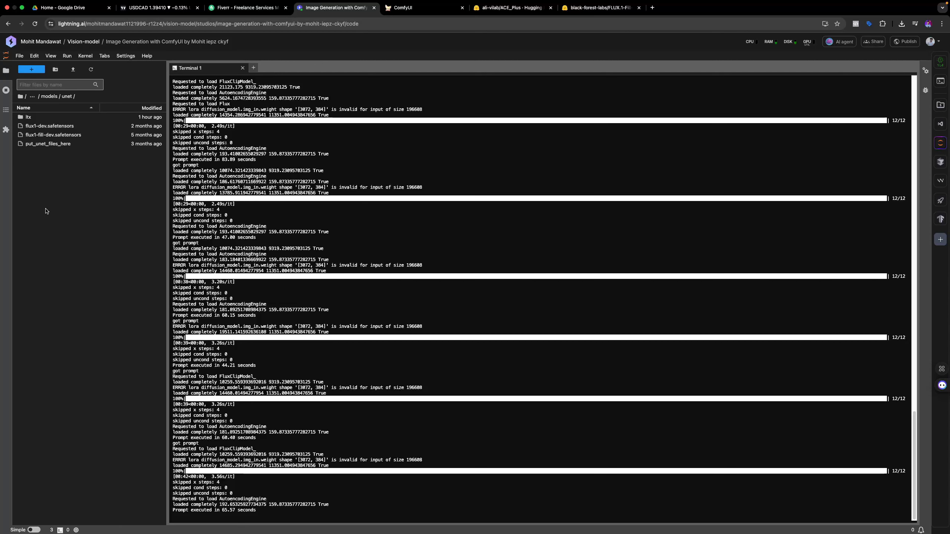
click(49, 97)
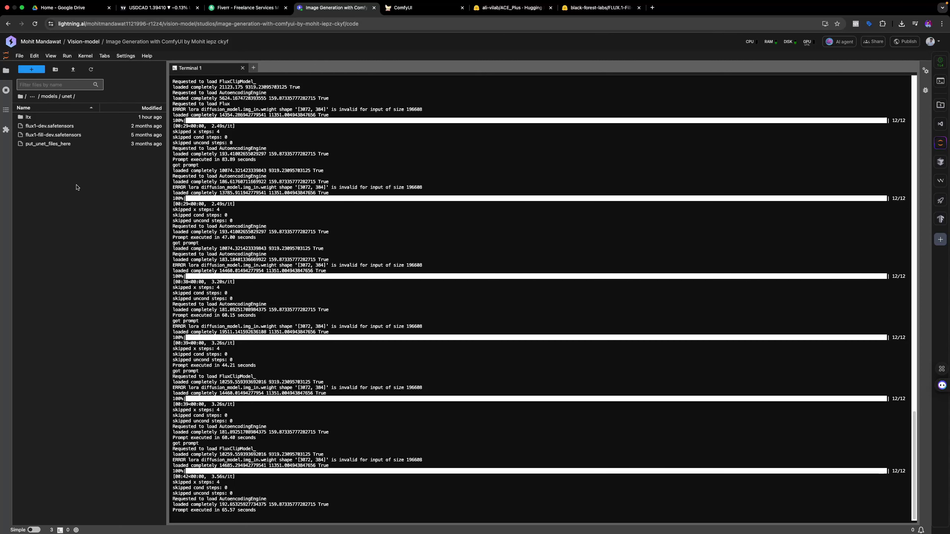
click(52, 179)
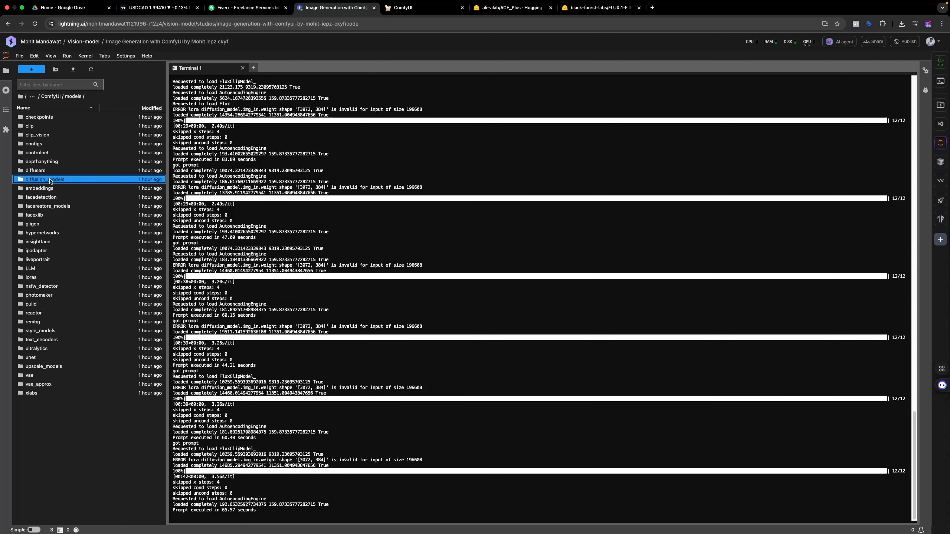
key(Return)
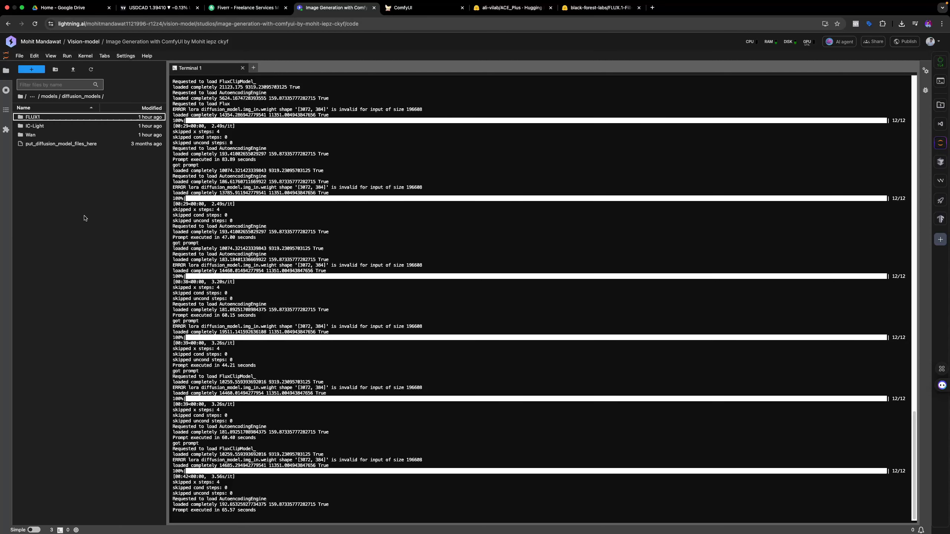
click(43, 118)
double_click(43, 118)
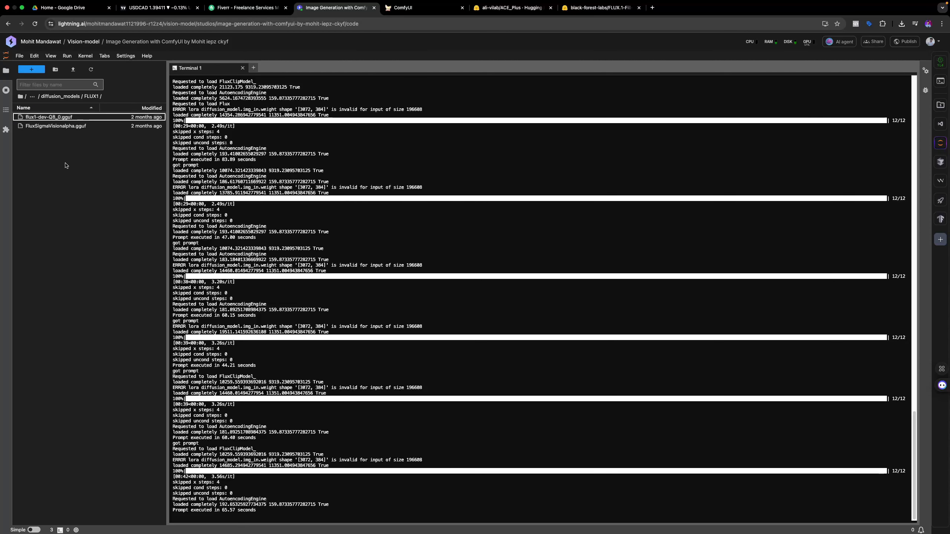
click(55, 97)
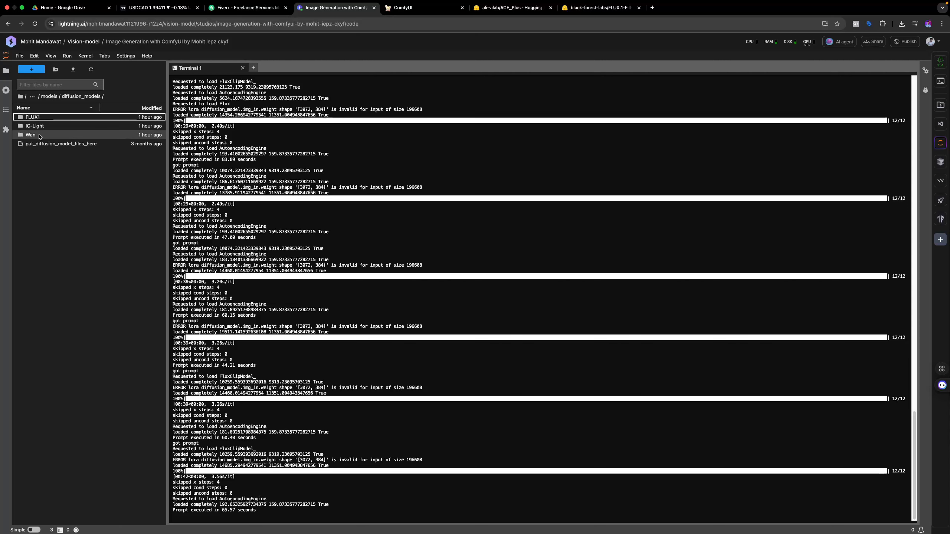
click(43, 119)
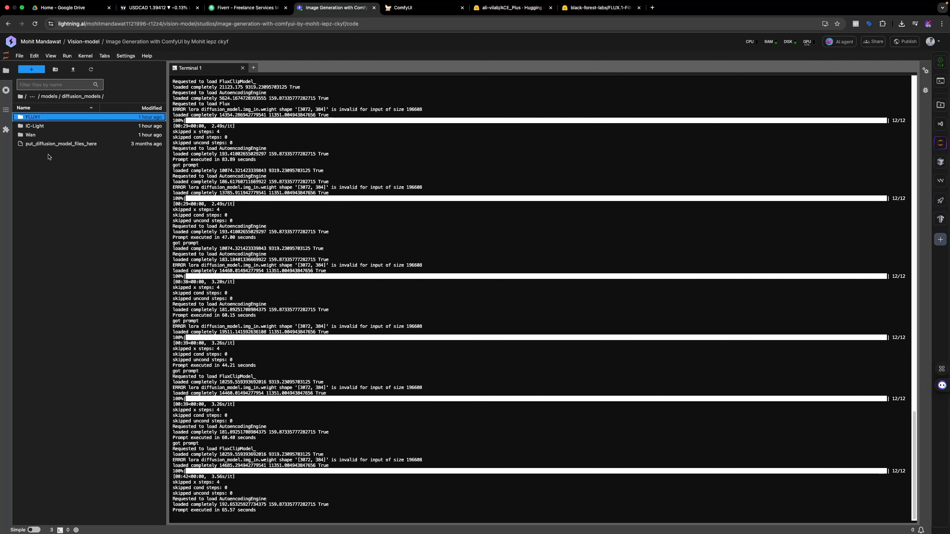
double_click(45, 119)
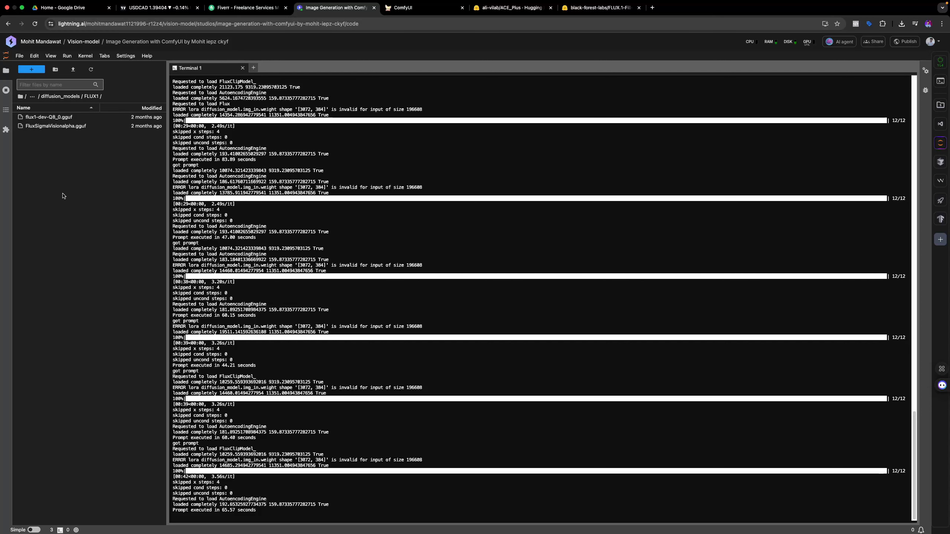
click(47, 96)
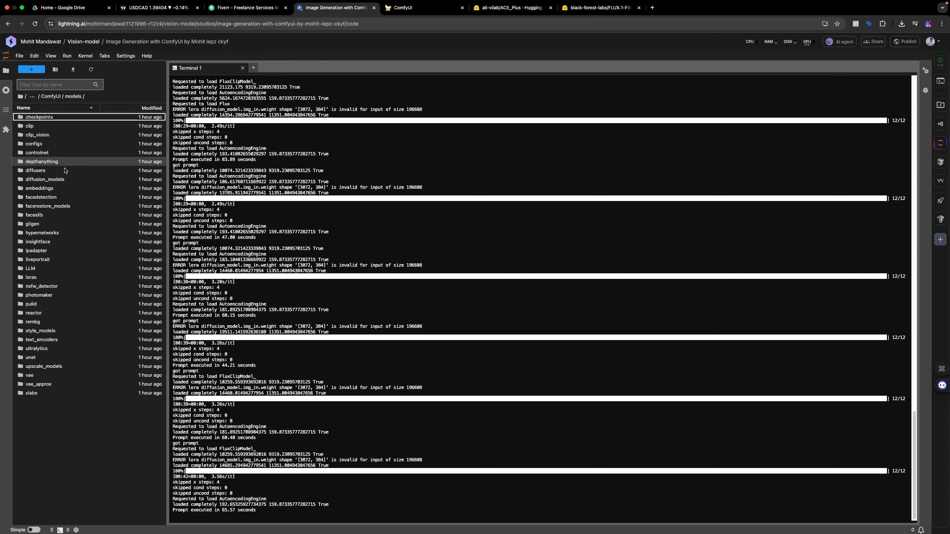
double_click(51, 357)
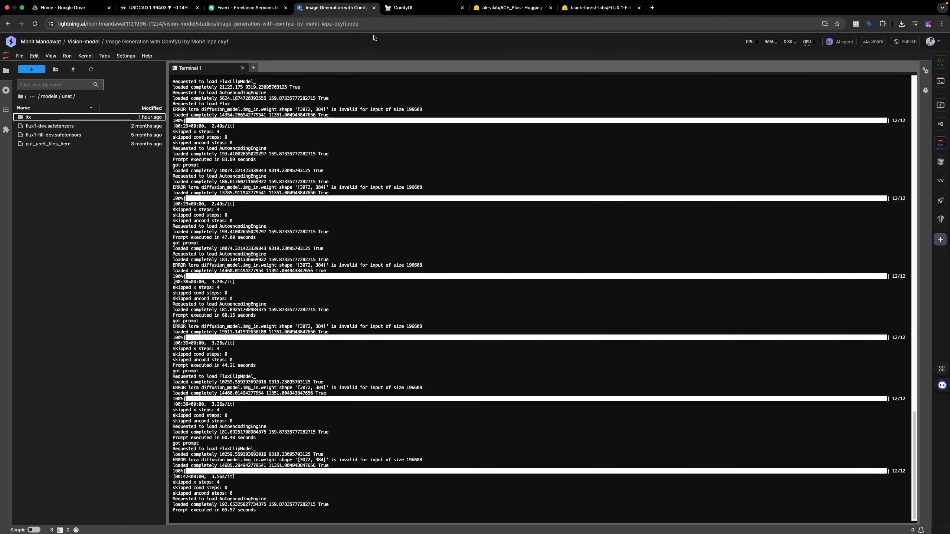
- Switch back to ComfyUI, widen the DualCLIPLoader node slightly and nudge it under the Load Diffusion Model node
click(437, 8)
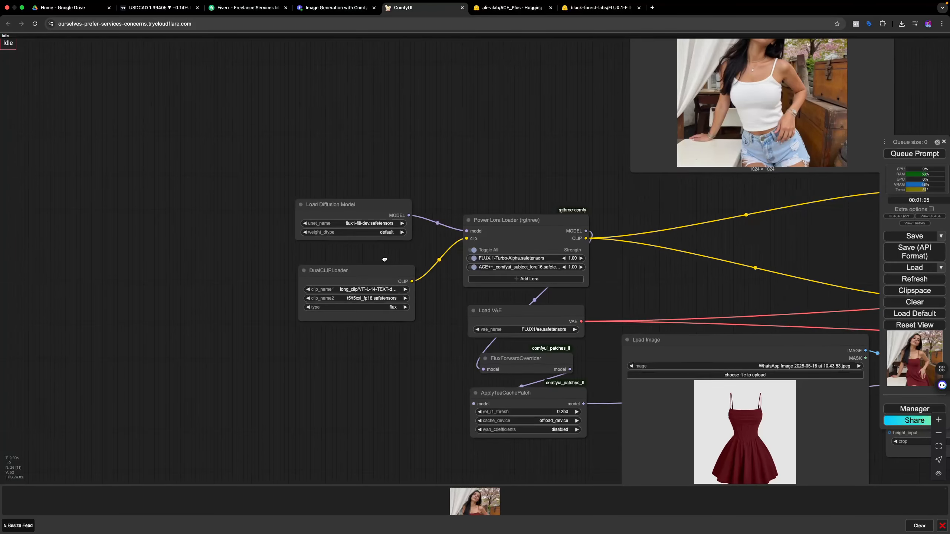
scroll(361, 262, right, 3)
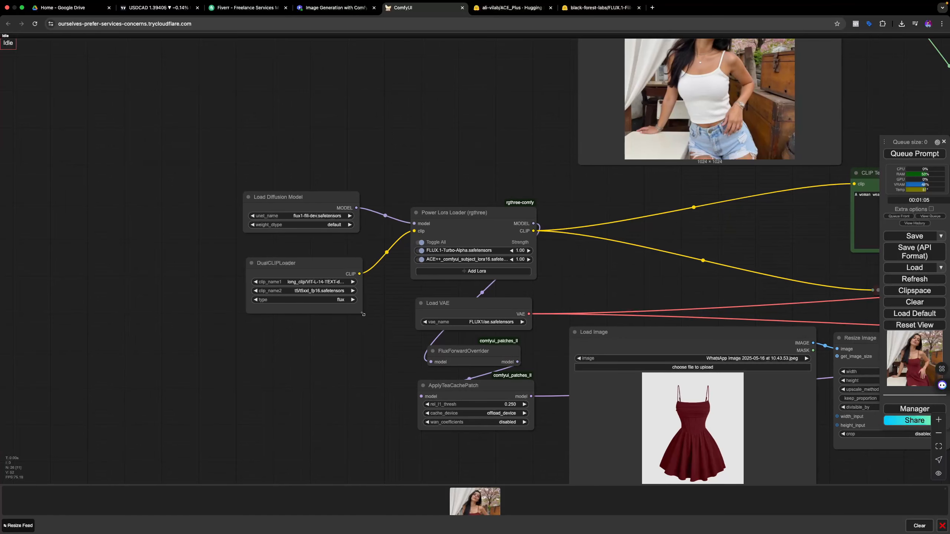
drag(363, 313, 372, 317)
drag(325, 265, 322, 263)
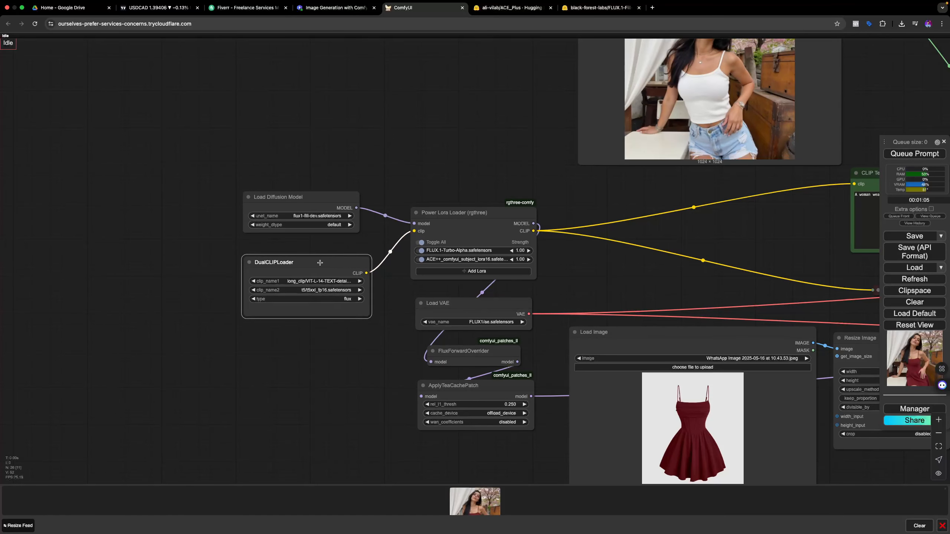
- Search the Model Manager's external models for "long" to check the Long CLIP L entries, and return to the ComfyUI Manager
click(915, 411)
click(479, 274)
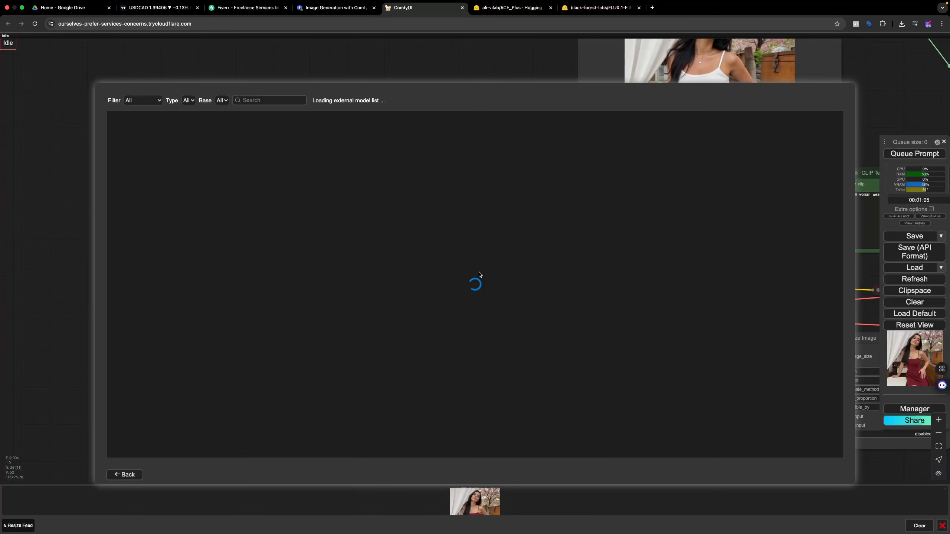
click(319, 101)
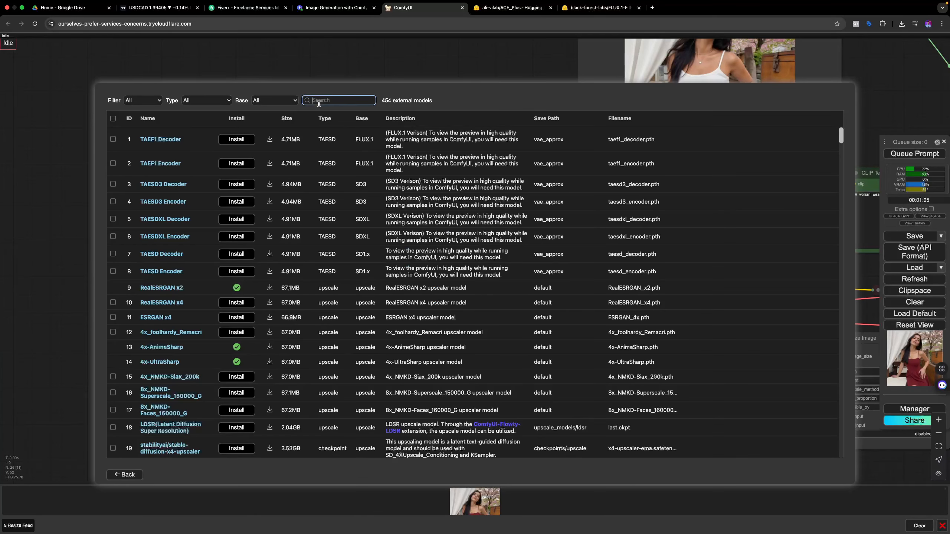
text(longo)
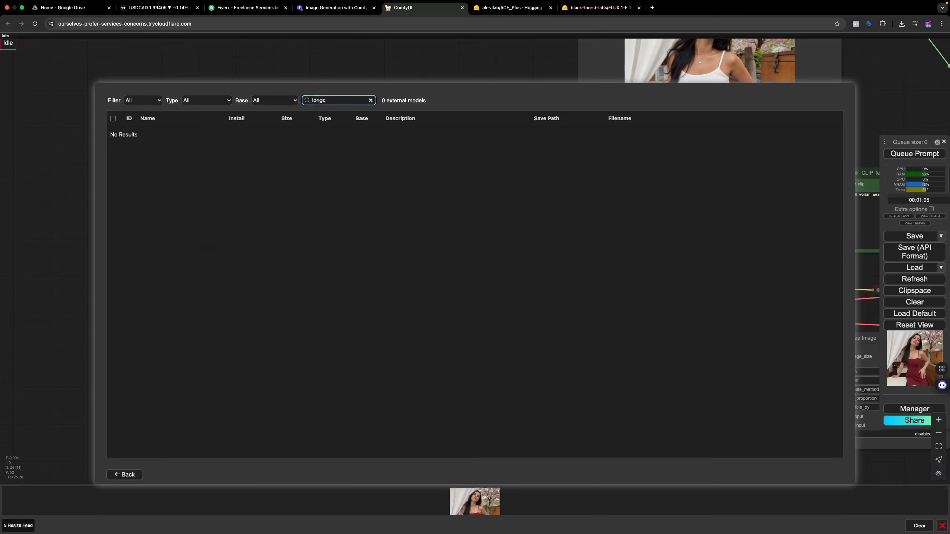
key(BackSpace)
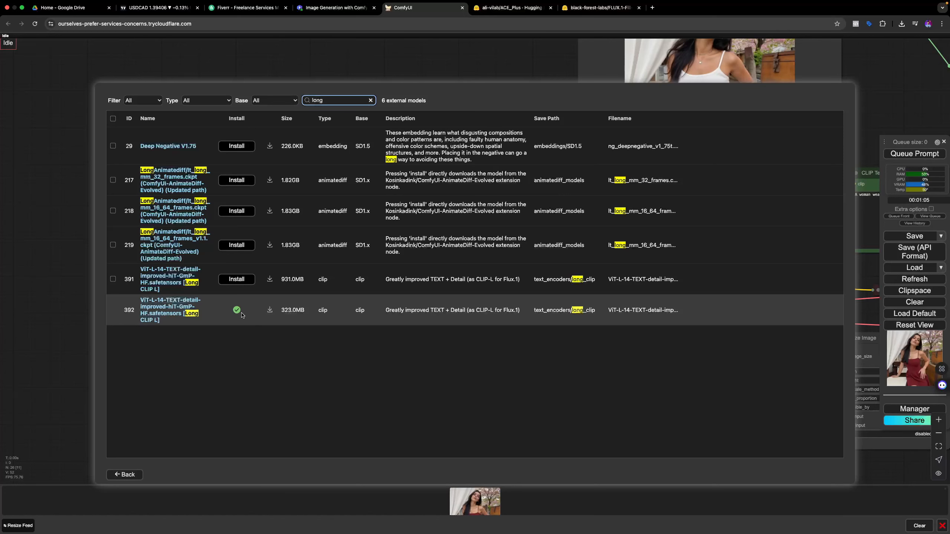
click(140, 474)
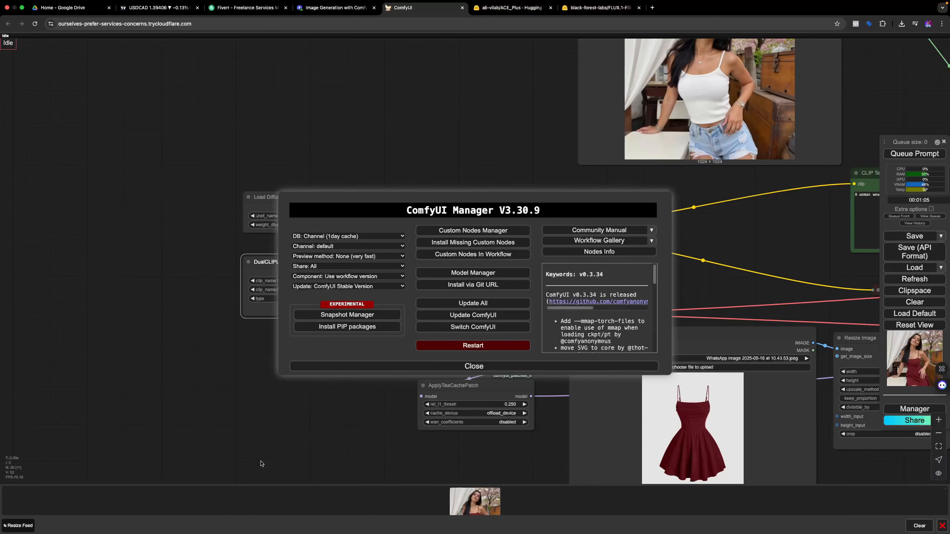
- Close the ComfyUI Manager, check the models/unet folder in the Lightning AI studio, and return to ComfyUI
click(453, 366)
click(336, 7)
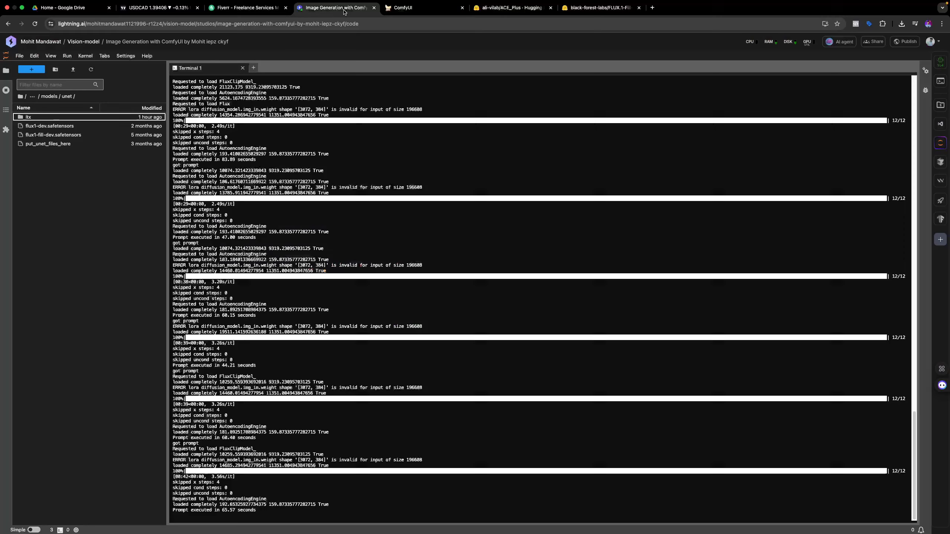
click(410, 12)
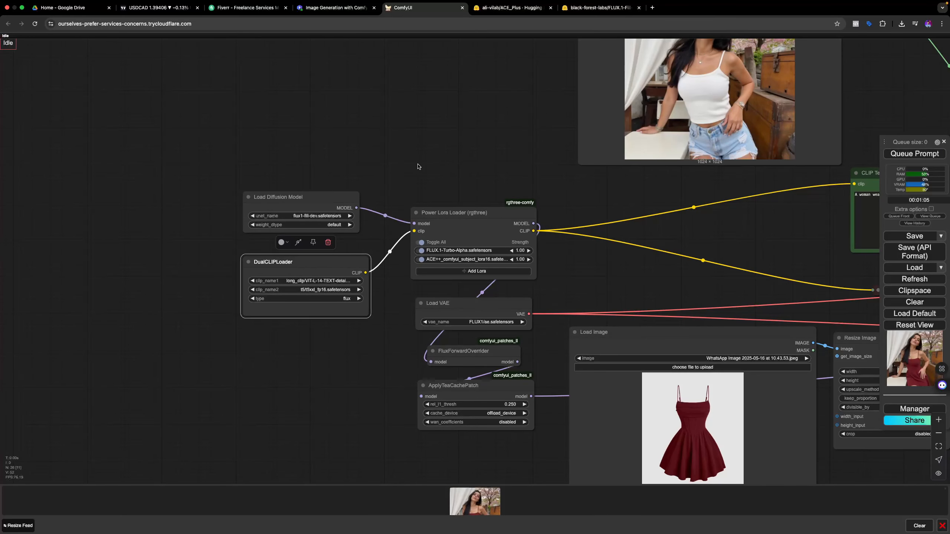
- Nudge the Power Lora Loader (rgthree) node slightly closer to the Load Diffusion Model node
drag(418, 167, 328, 138)
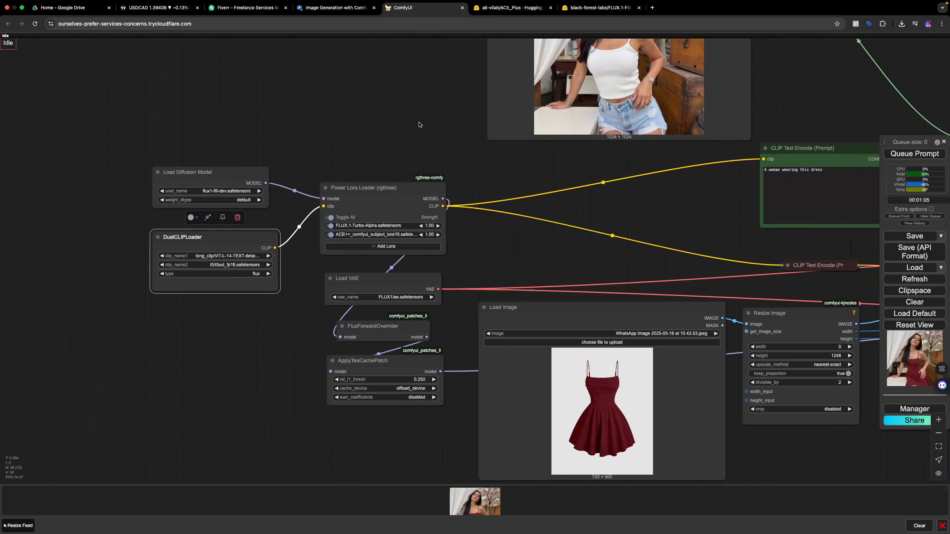
drag(419, 125, 376, 140)
drag(267, 147, 267, 167)
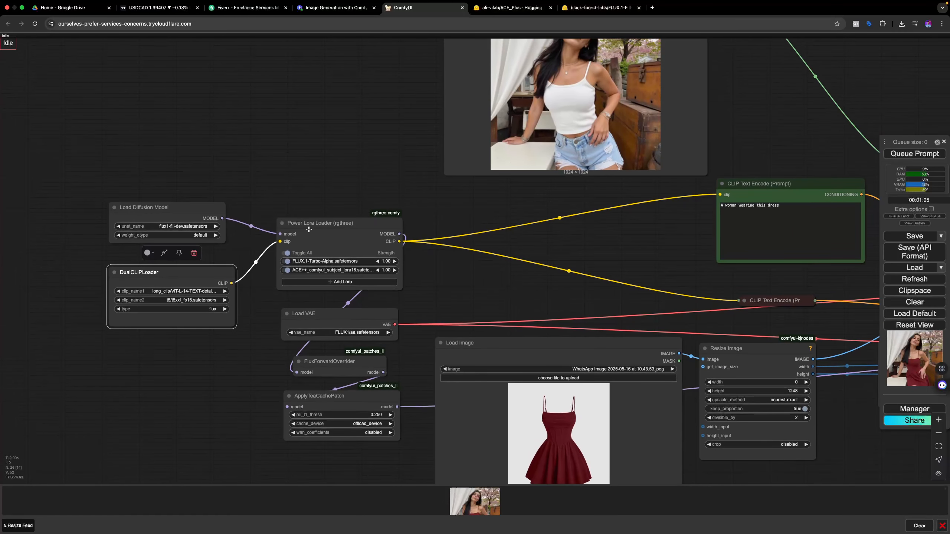
drag(326, 223, 313, 219)
- Search the node library for "power" to look up the Power Lora Loader (rgthree), and close the search without adding a node
double_click(265, 134)
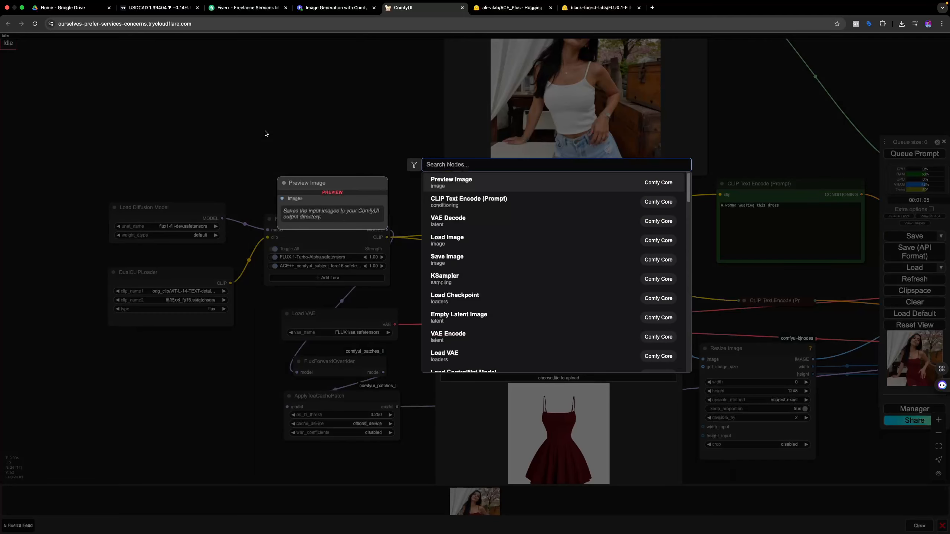
text(power)
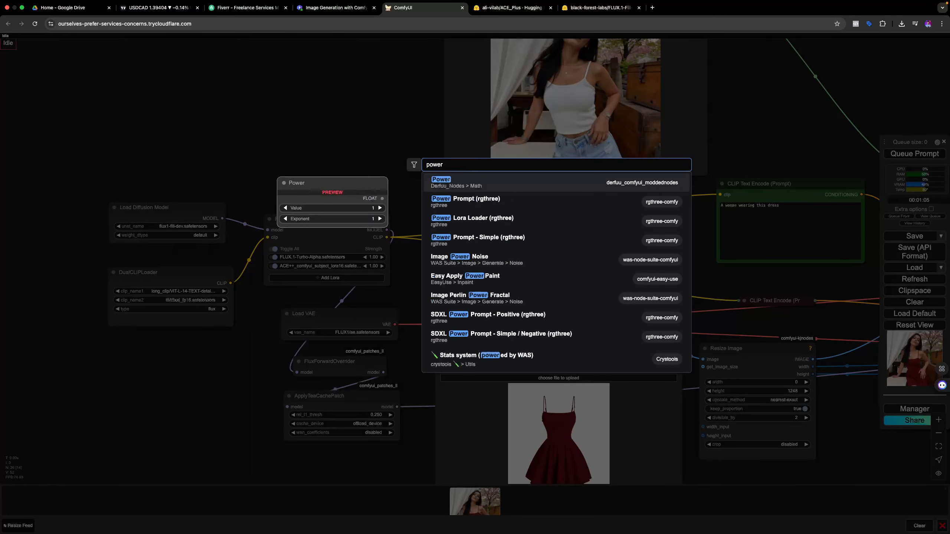
click(375, 108)
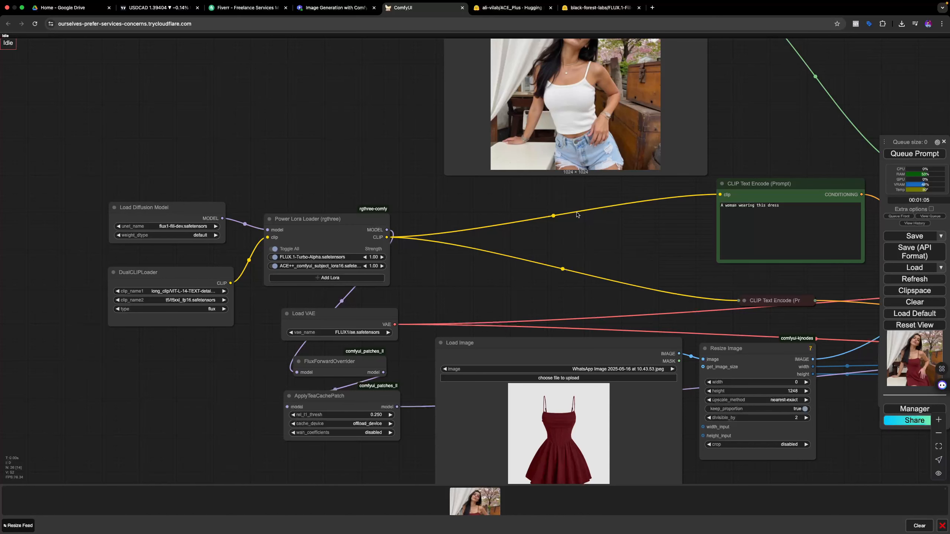
- Move the CLIP Text Encode (Prompt) node closer to the Power Lora Loader, and briefly view the ComfyUI Manager
drag(791, 181, 633, 195)
drag(837, 250, 801, 250)
click(936, 406)
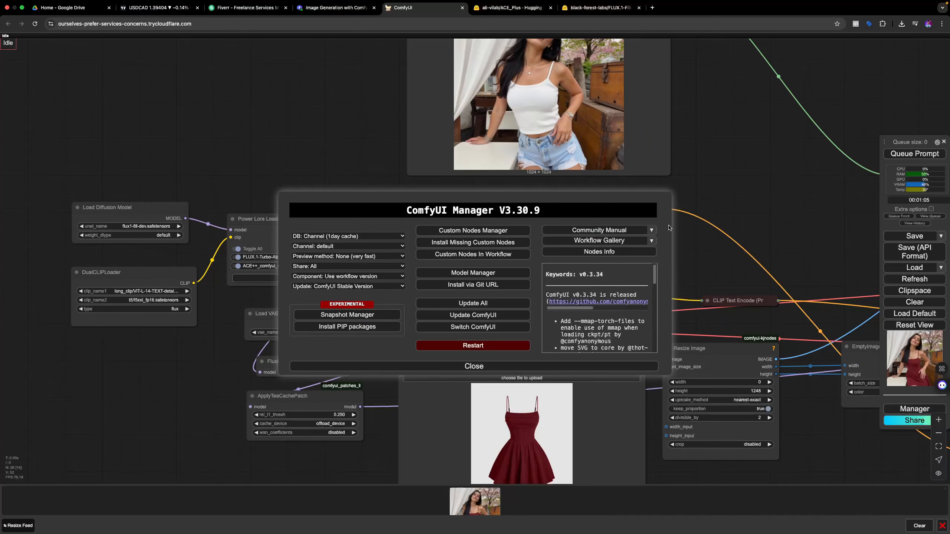
click(475, 366)
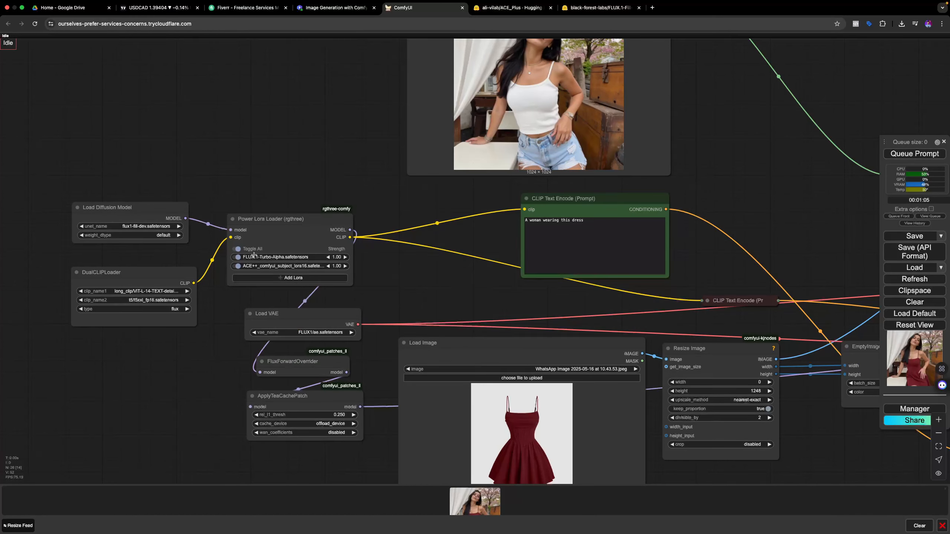
- Find FLUX.1-Turbo-Alpha in a new browser tab and open the alimama-creative model page on Hugging Face
click(273, 259)
click(324, 171)
click(652, 5)
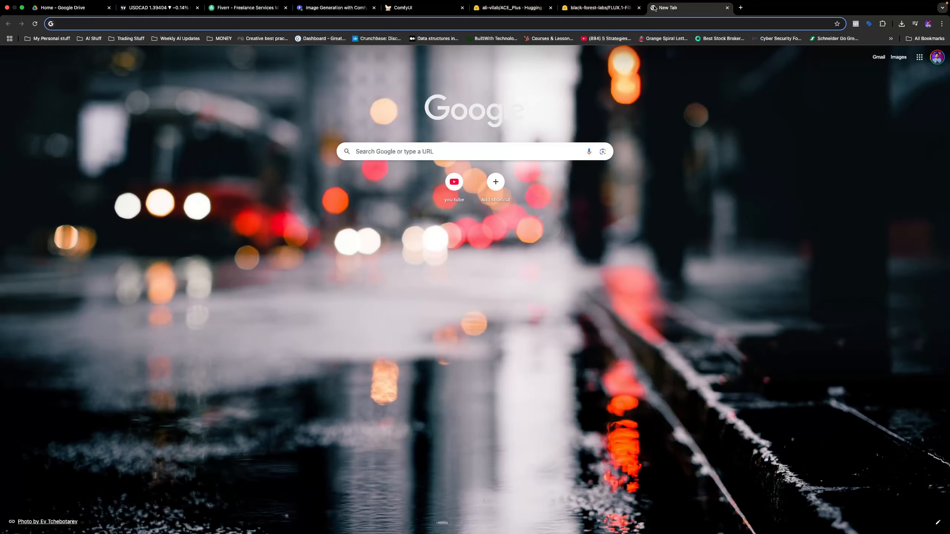
text(flux 1 )
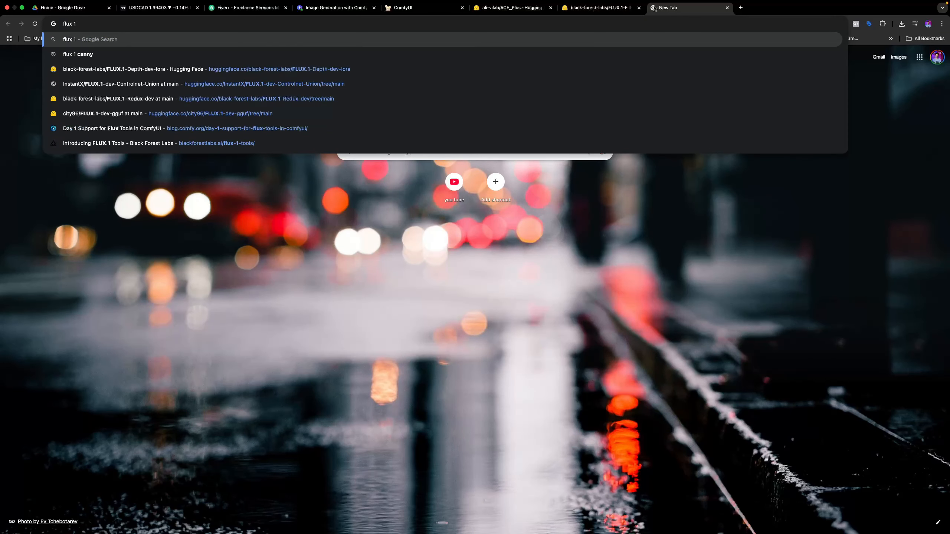
text(tur)
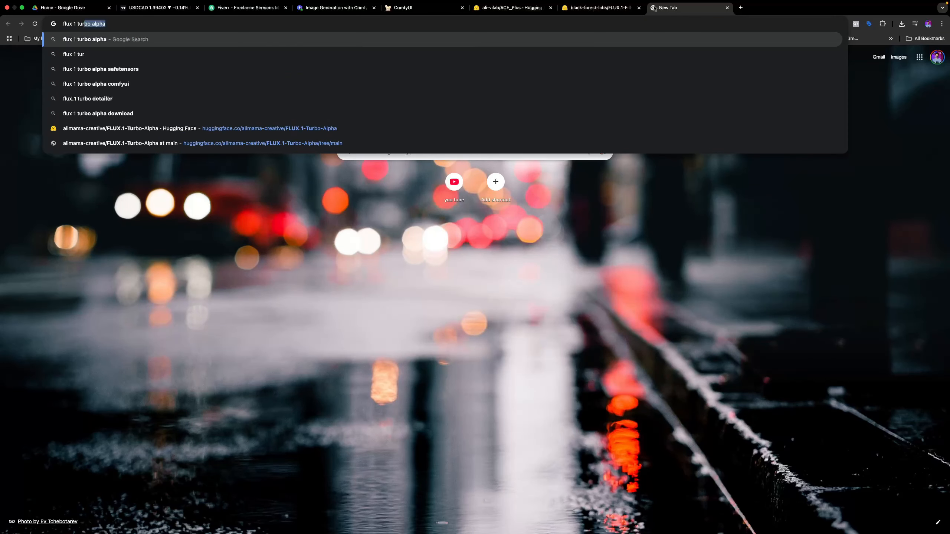
click(258, 129)
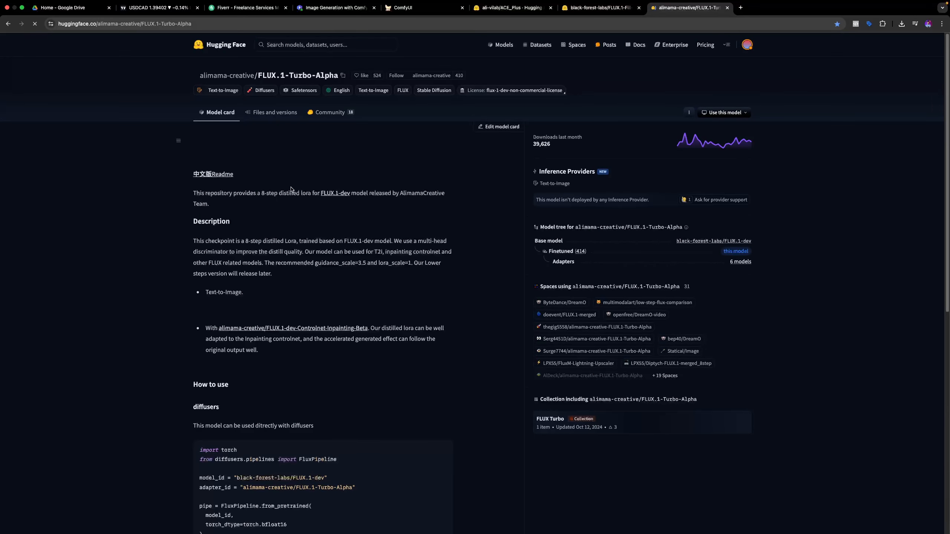
- Show the repository files of FLUX.1-Turbo-Alpha and compare them with the FLUX.1-Fill-dev file list
click(275, 113)
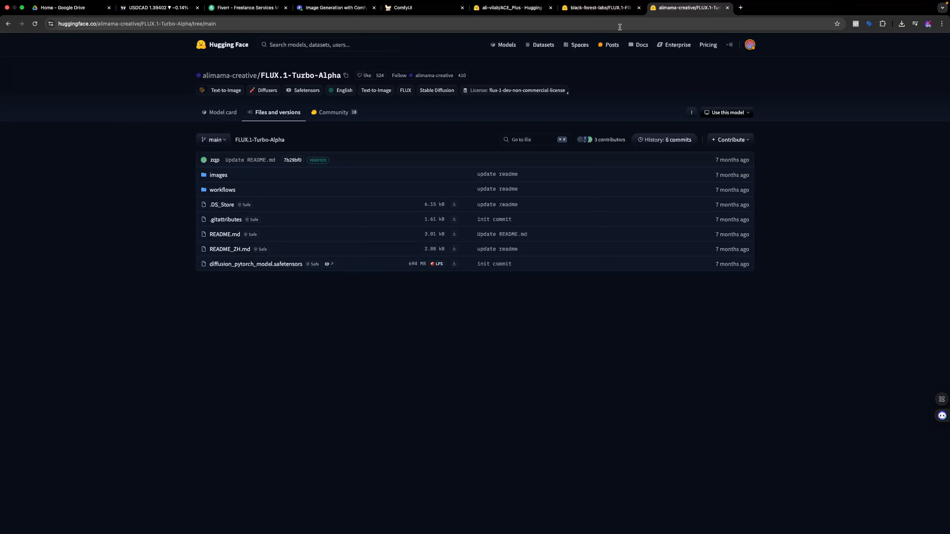
click(601, 8)
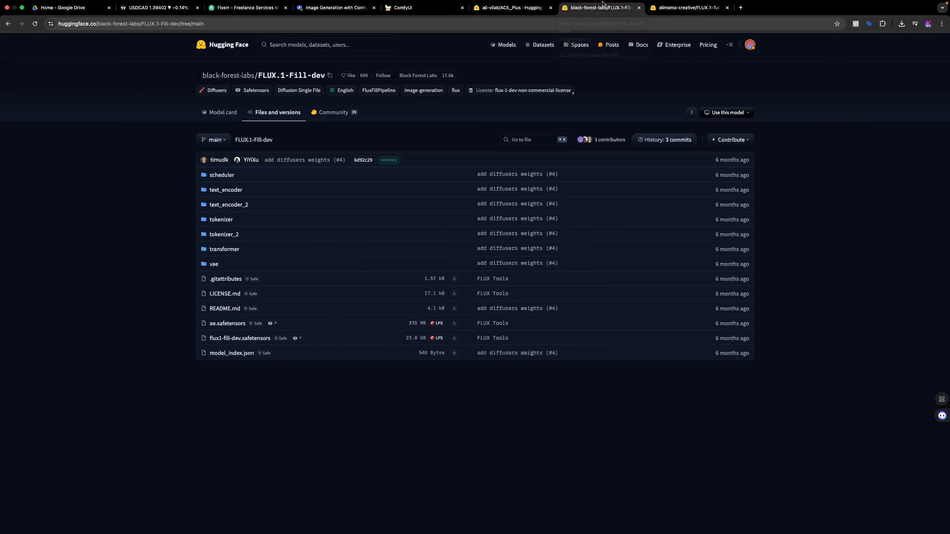
click(688, 7)
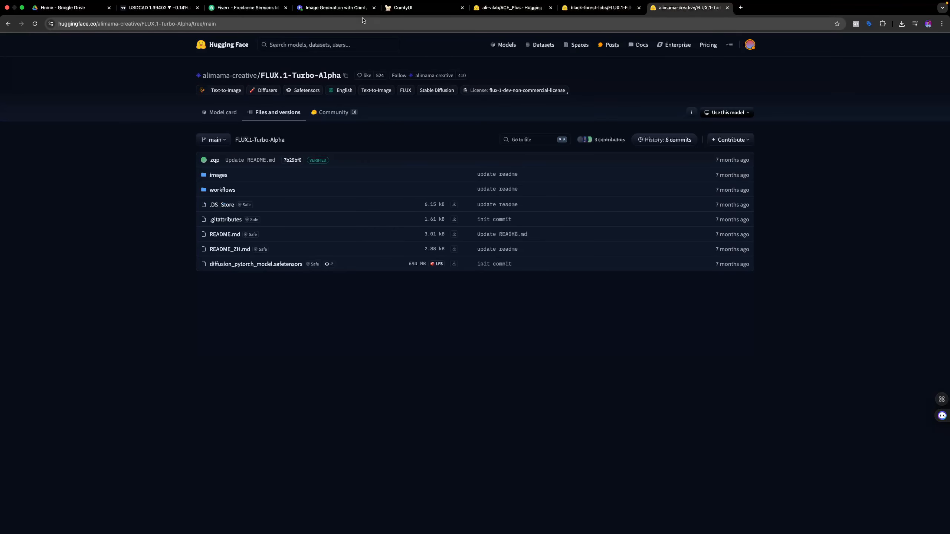
- Switch to the Lightning AI studio and open the loras folder inside ComfyUI/models
click(420, 8)
click(330, 7)
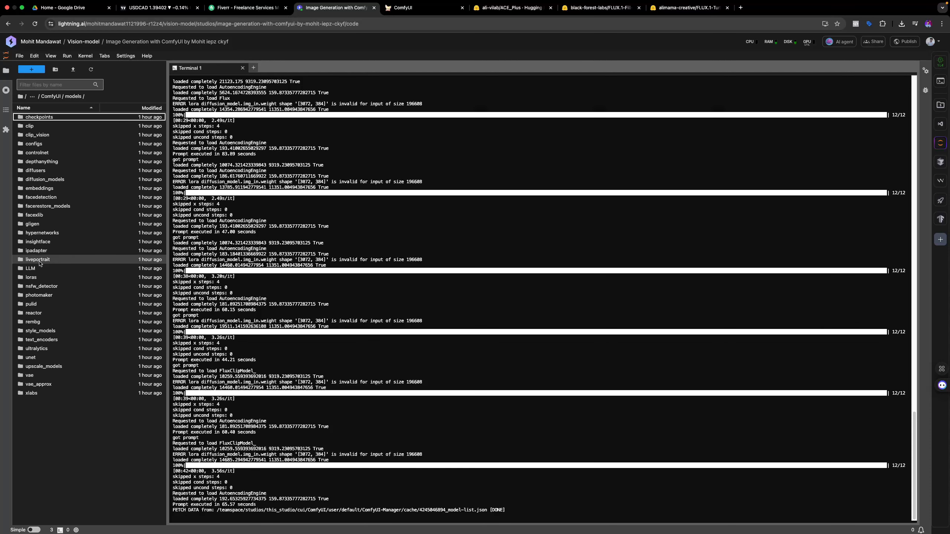
click(34, 279)
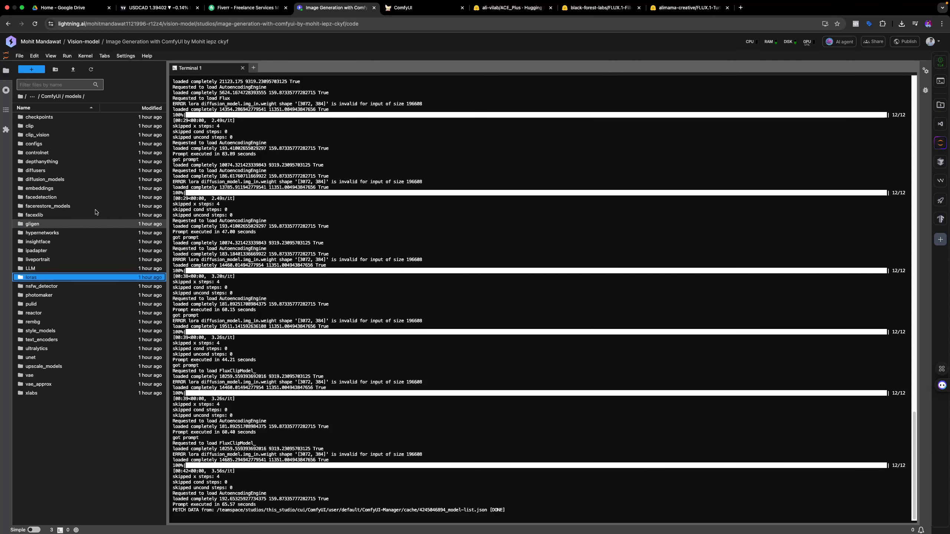
double_click(34, 279)
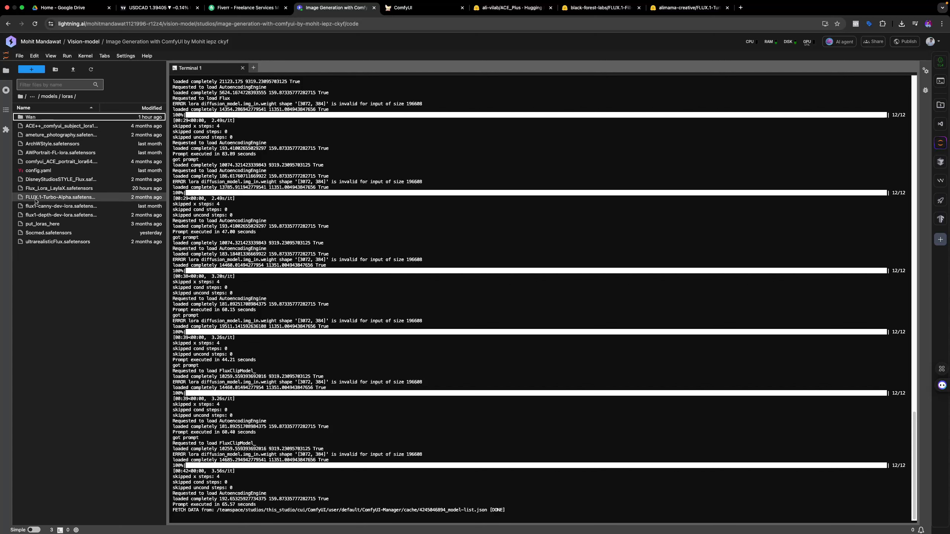
- Return to ComfyUI to view the LoRA and prompt nodes, and glance at the ACE_Plus page on Hugging Face
click(484, 8)
click(400, 7)
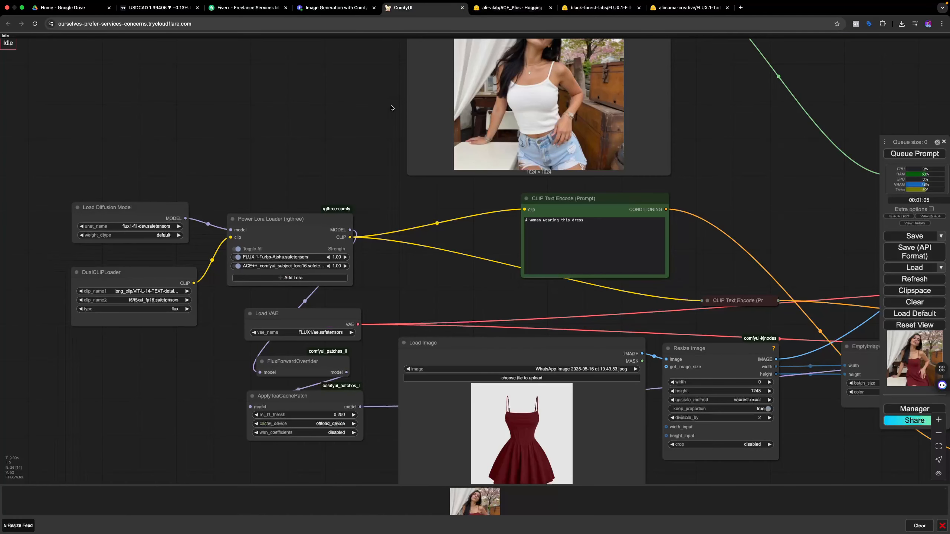
scroll(378, 208, right, 5)
scroll(379, 209, down, 2)
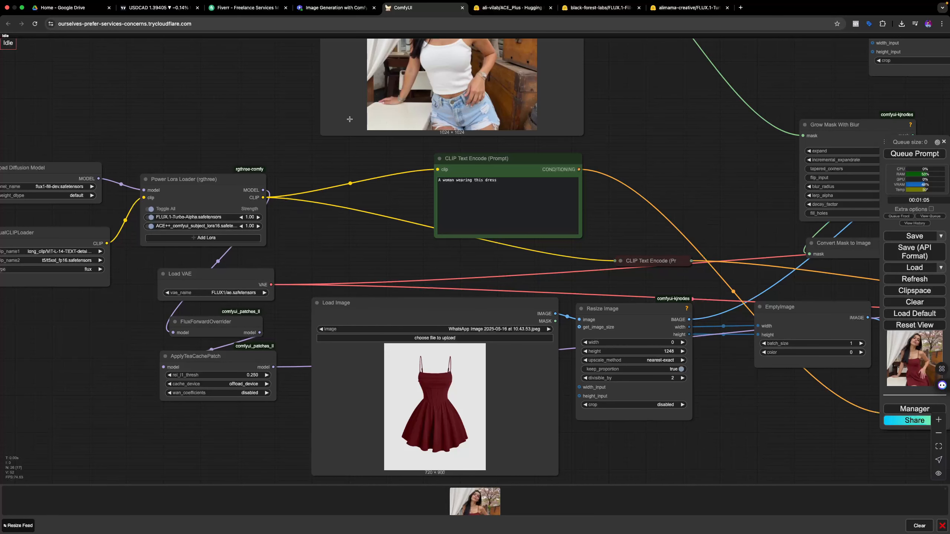
click(511, 8)
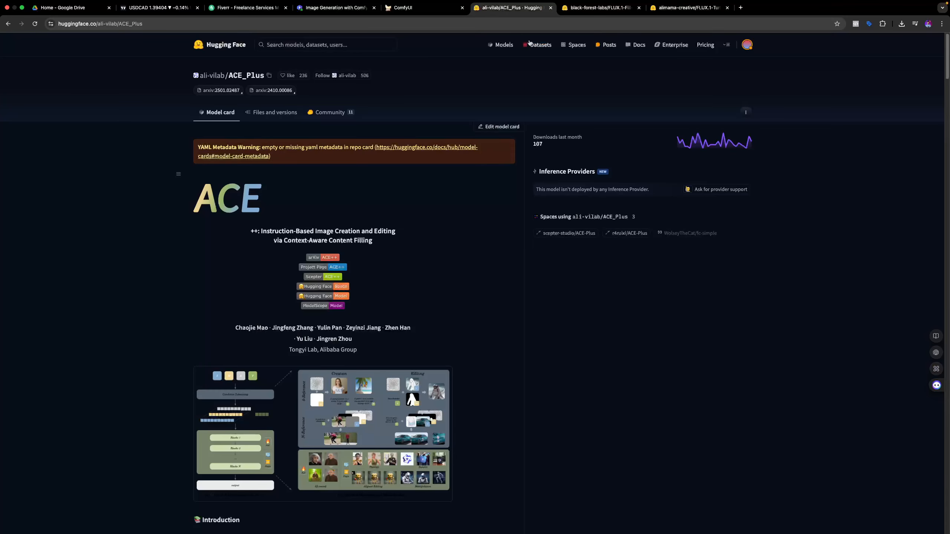
click(445, 8)
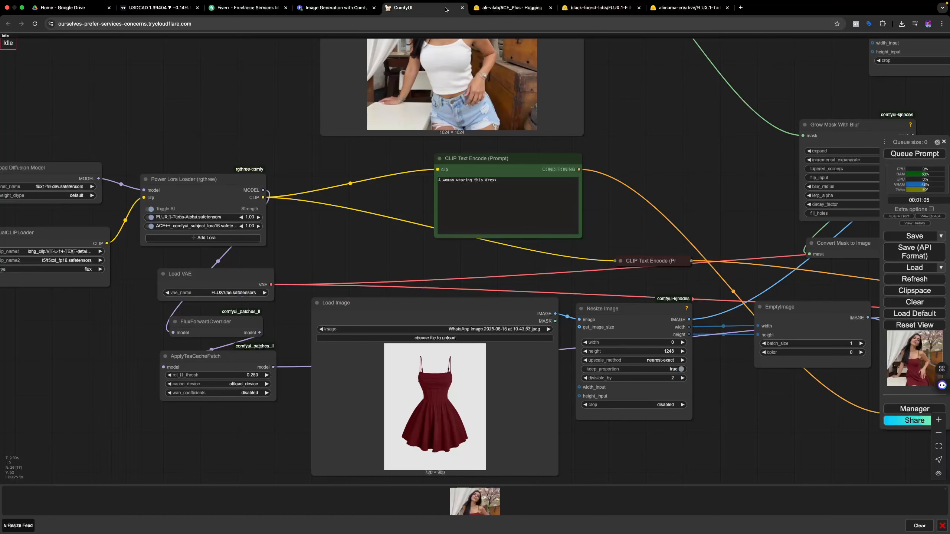
- Queue the outfit-swap workflow and check its progress in the Lightning AI studio terminal before returning to ComfyUI
click(912, 154)
drag(663, 138, 649, 161)
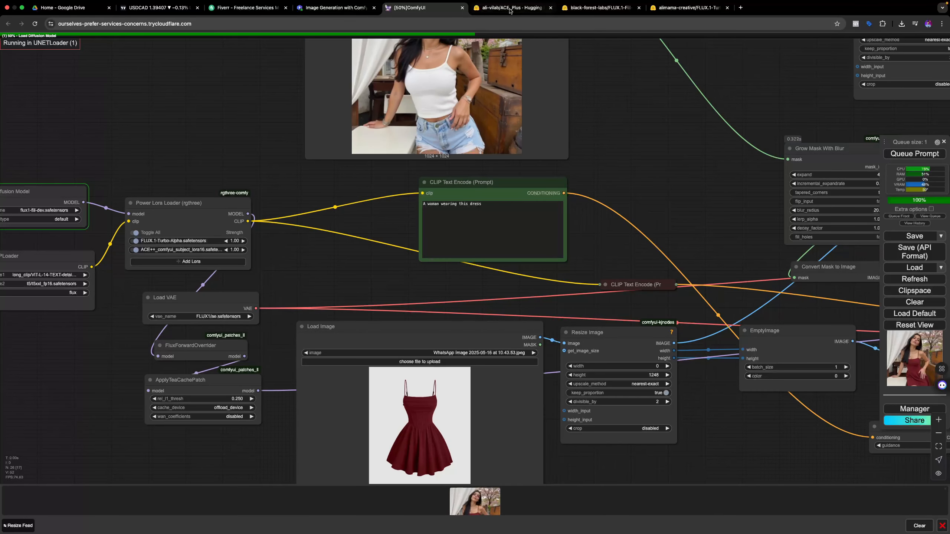
click(336, 7)
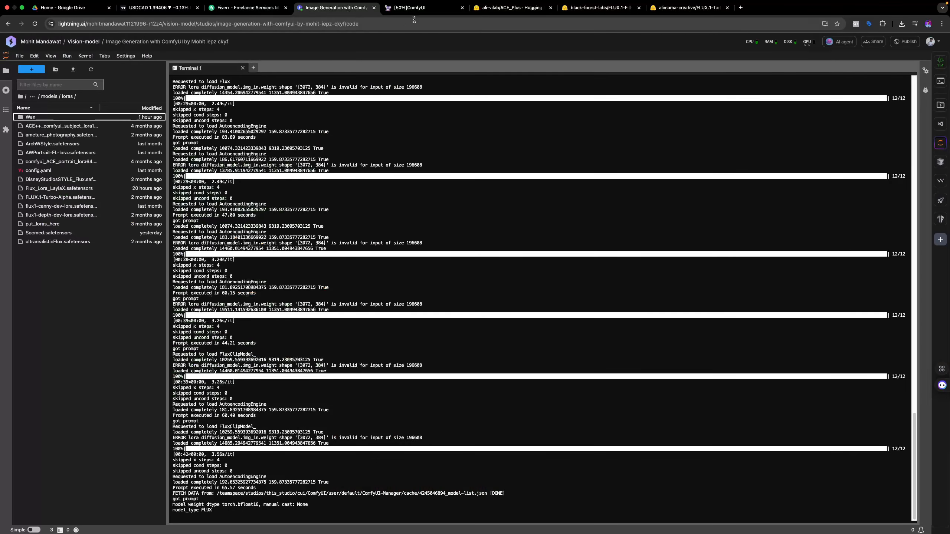
click(413, 8)
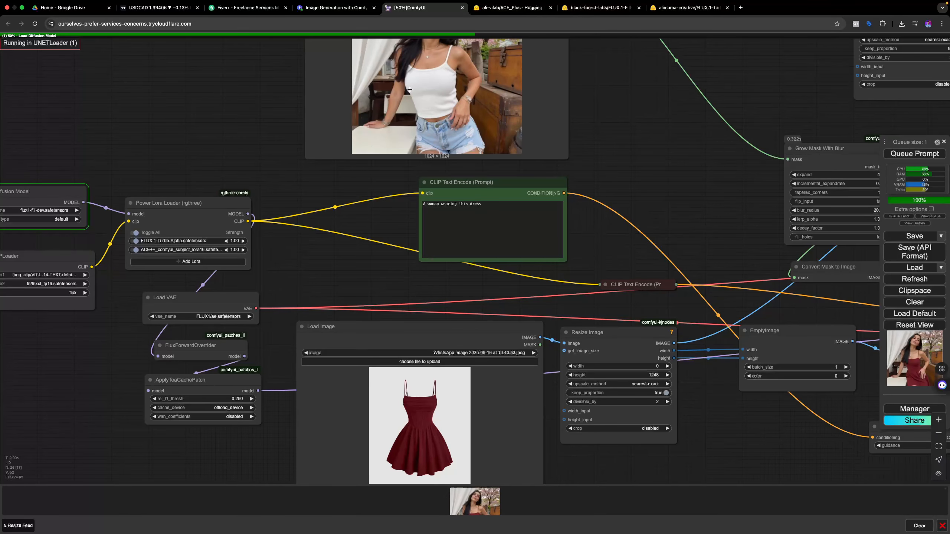
- Switch to the ACE_Plus page on Hugging Face and read the introduction, news and unified fft model sections
click(516, 7)
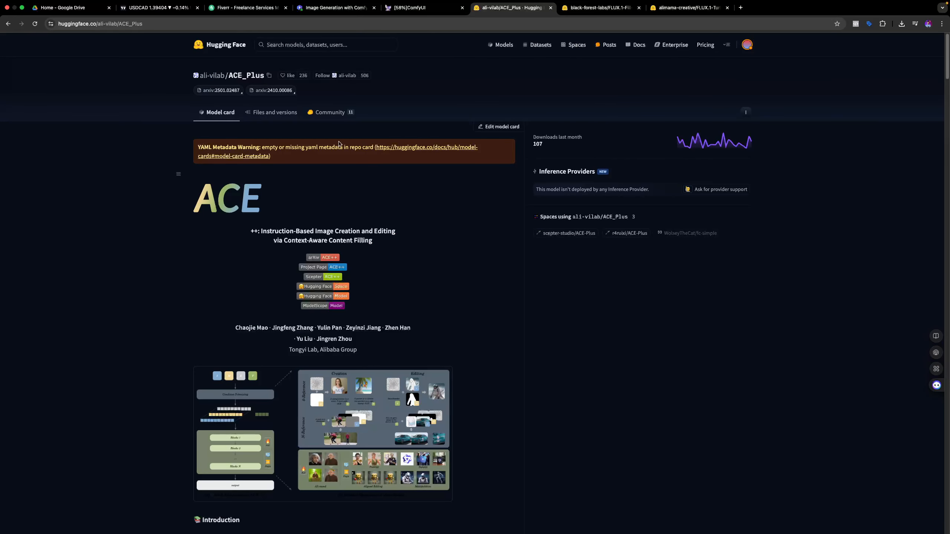
scroll(257, 222, down, 1)
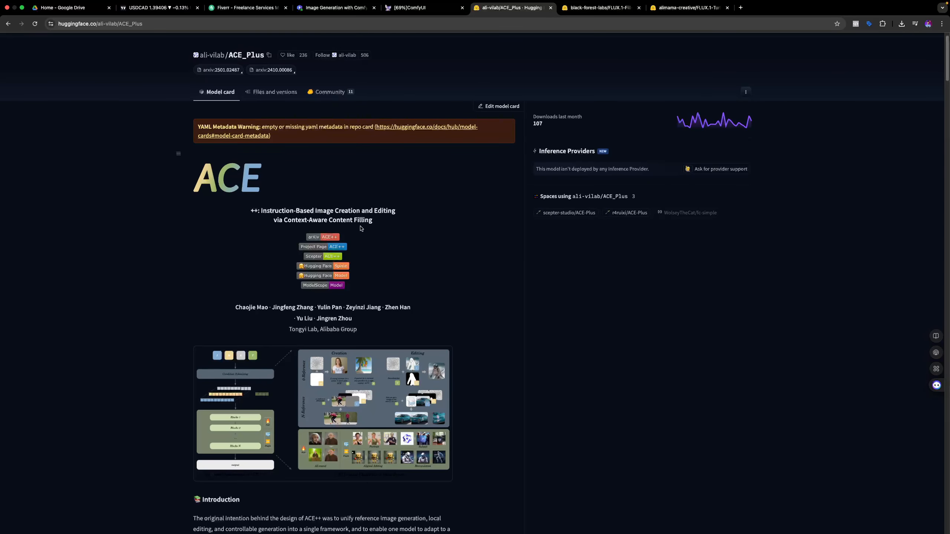
scroll(397, 222, down, 6)
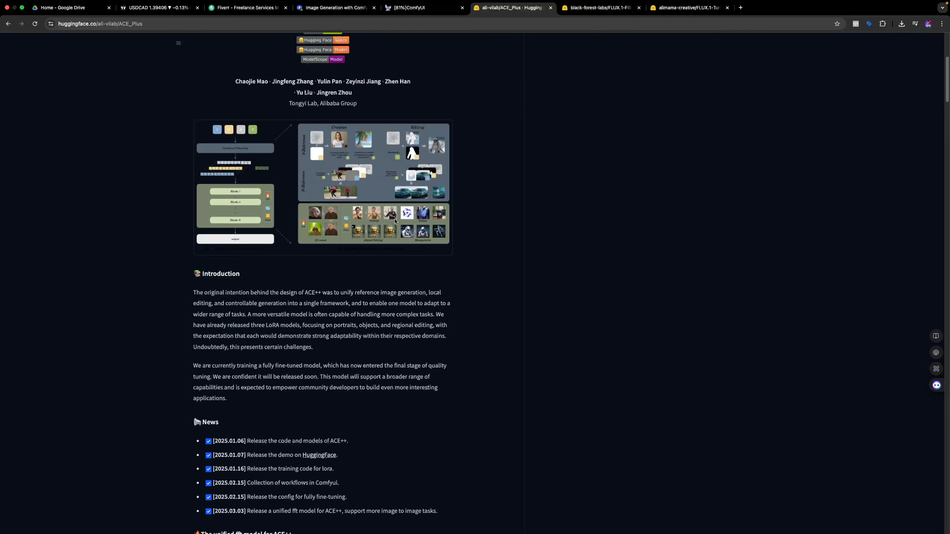
scroll(371, 243, down, 4)
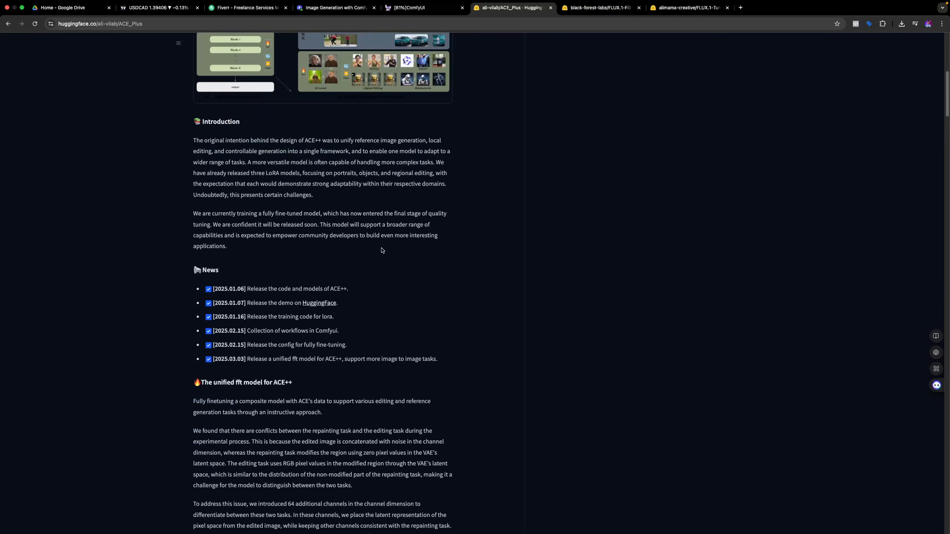
scroll(382, 242, down, 2)
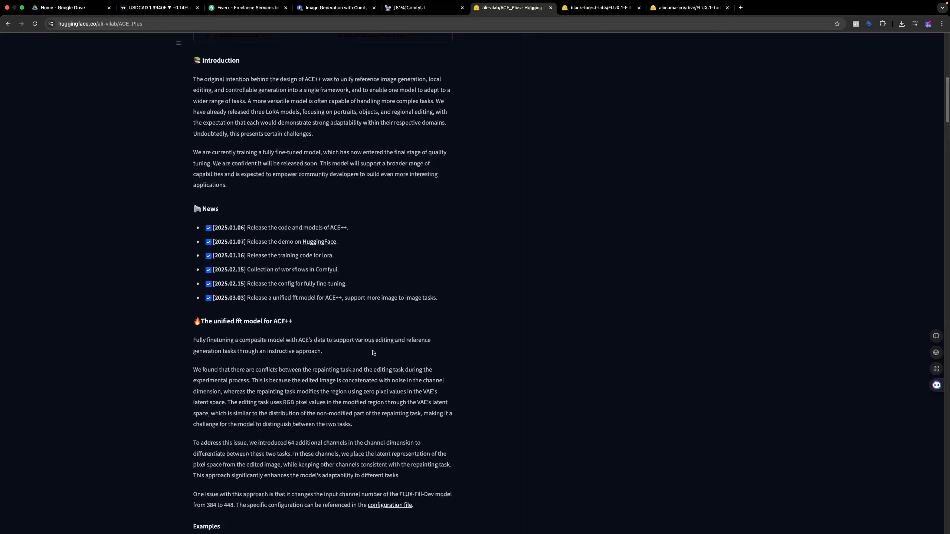
scroll(399, 329, down, 10)
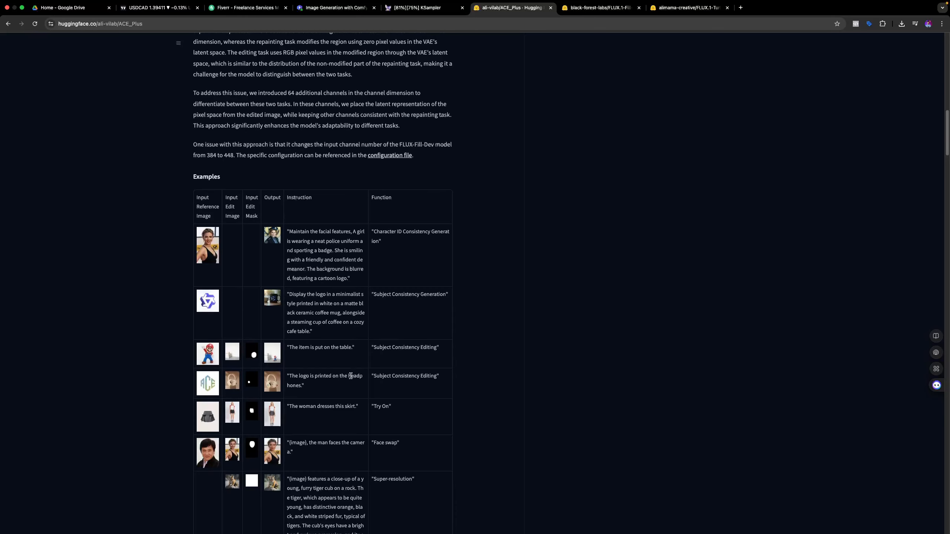
- Examine the ACE_Plus examples table with its Try On, Face swap and Super-resolution rows, and return to the page's beginning
scroll(345, 378, up, 1)
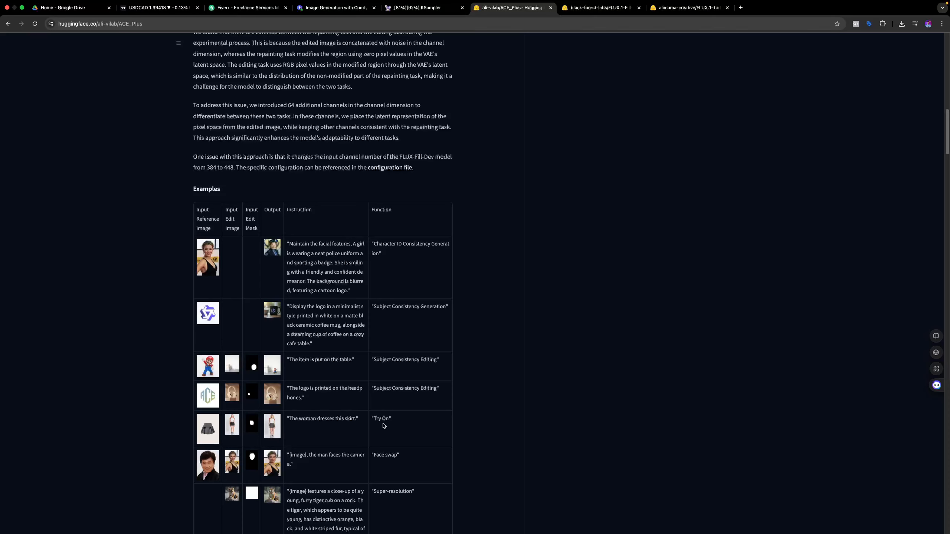
scroll(383, 426, down, 2)
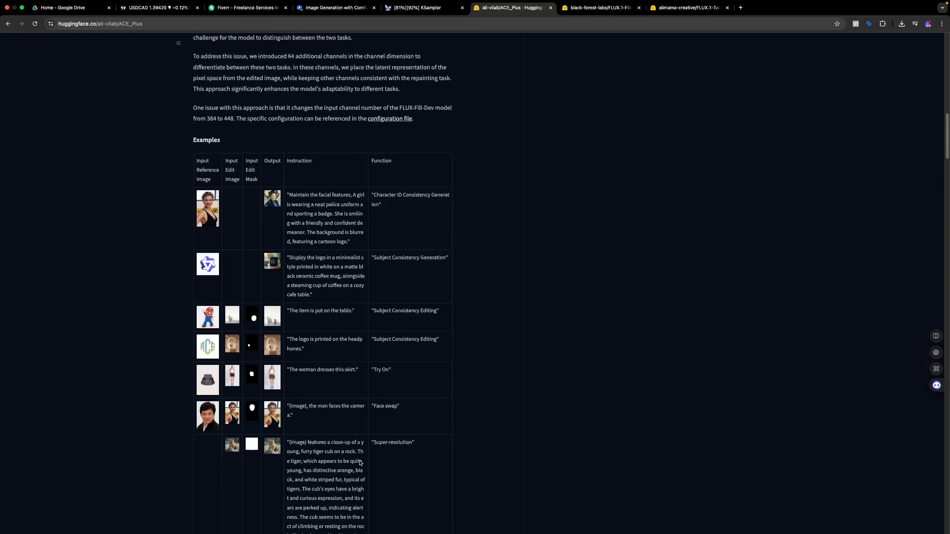
scroll(330, 417, down, 6)
scroll(346, 422, down, 10)
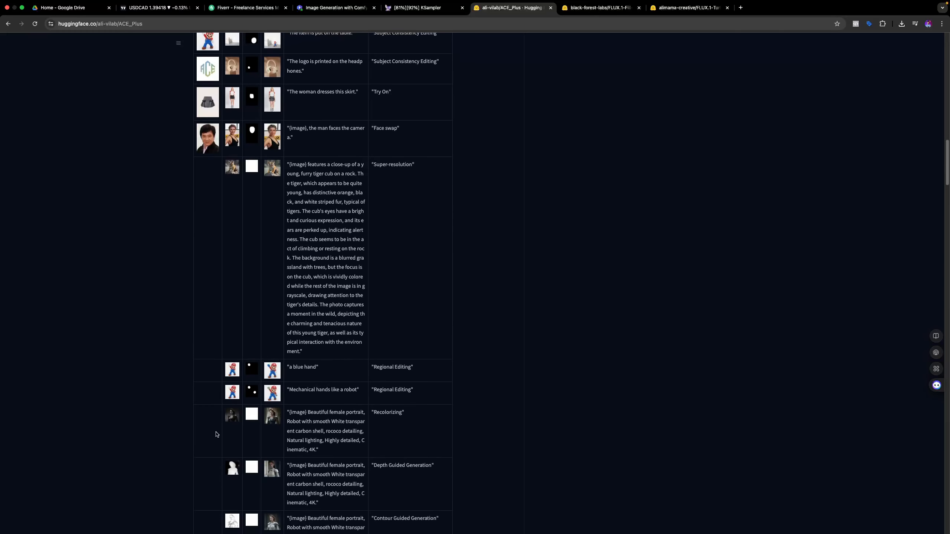
scroll(301, 397, up, 16)
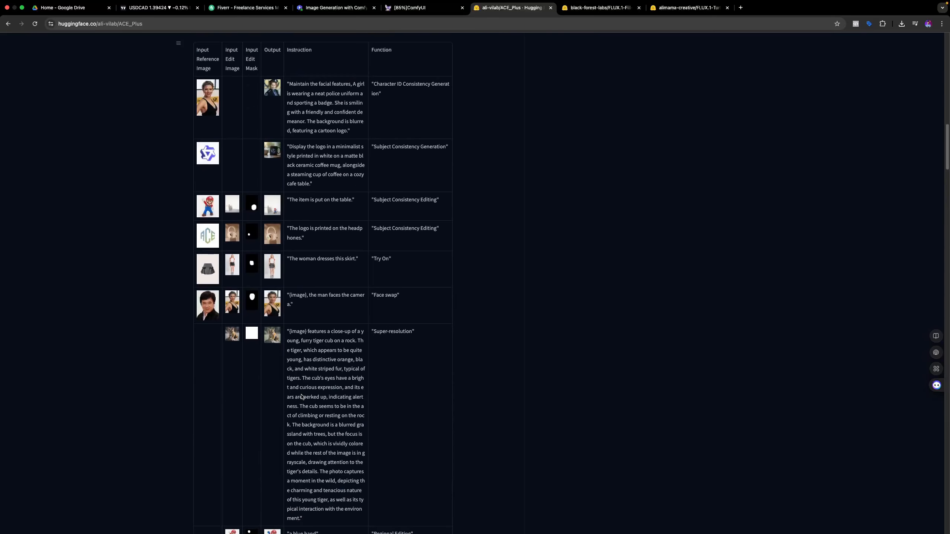
scroll(280, 386, up, 2)
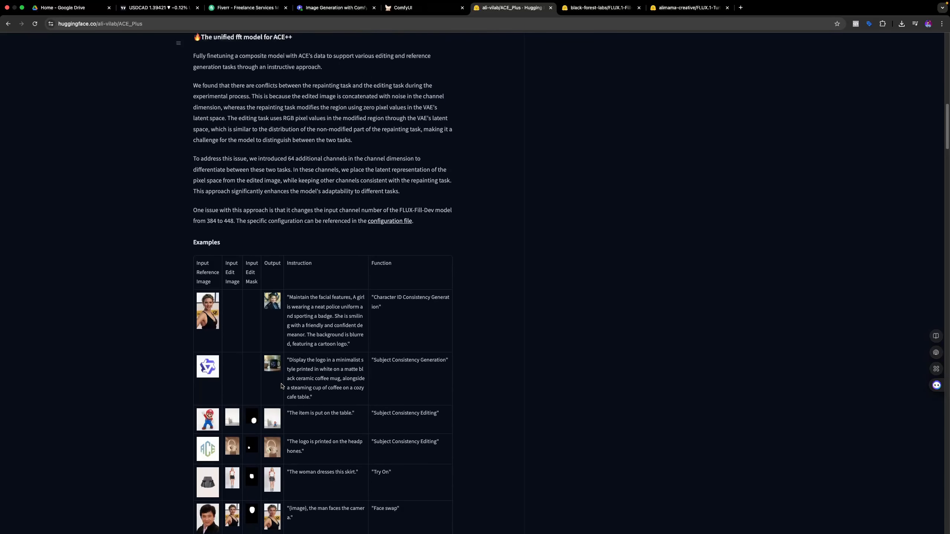
scroll(282, 386, up, 20)
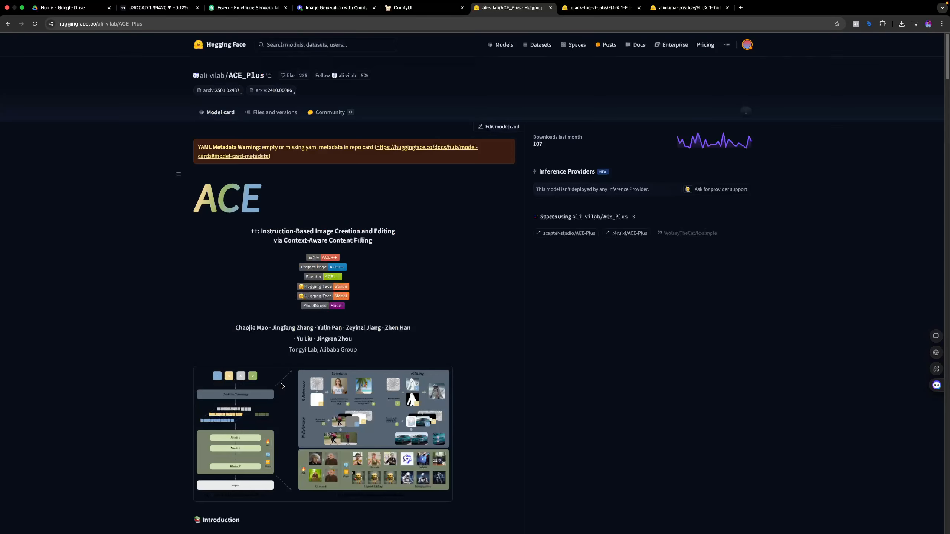
- Show the ACE_Plus repository files, and open the unet folder inside ComfyUI/models in the Lightning AI studio
click(277, 112)
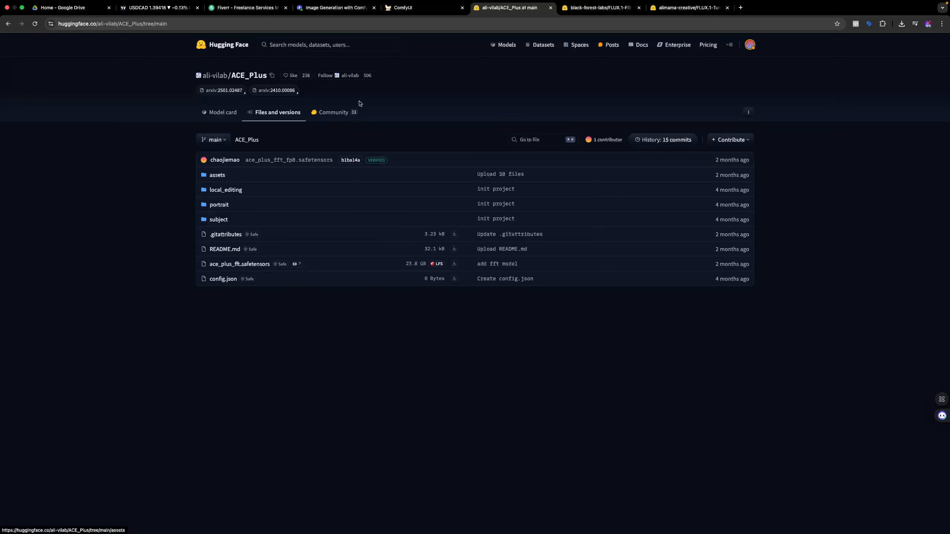
click(337, 8)
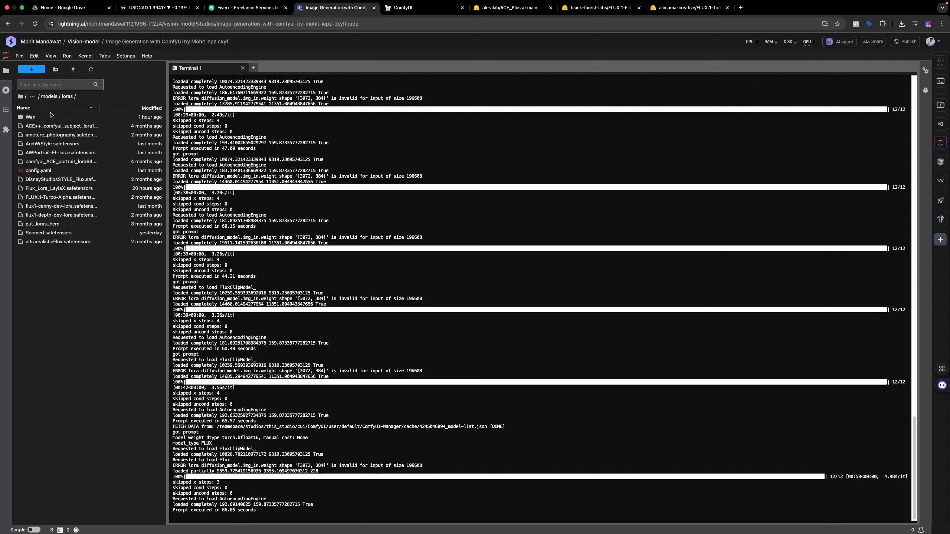
key(BackSpace)
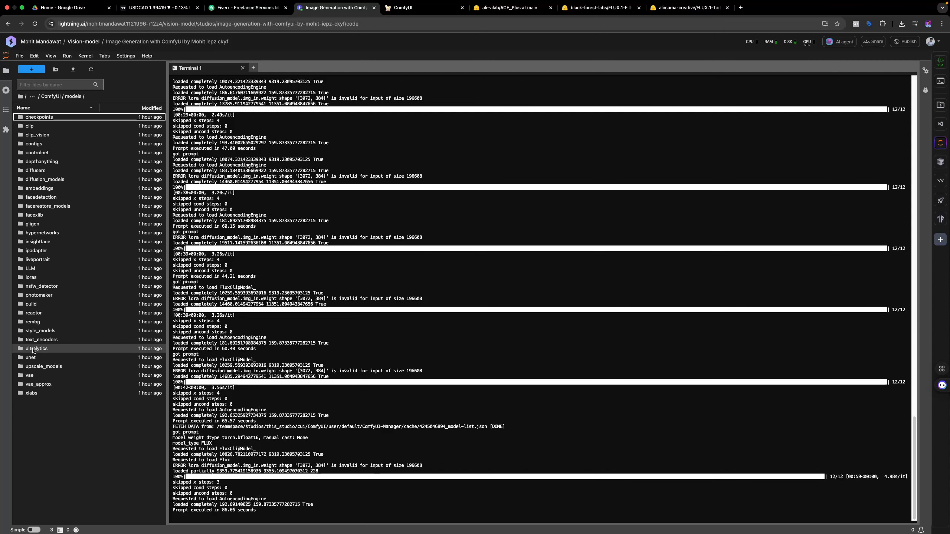
click(38, 361)
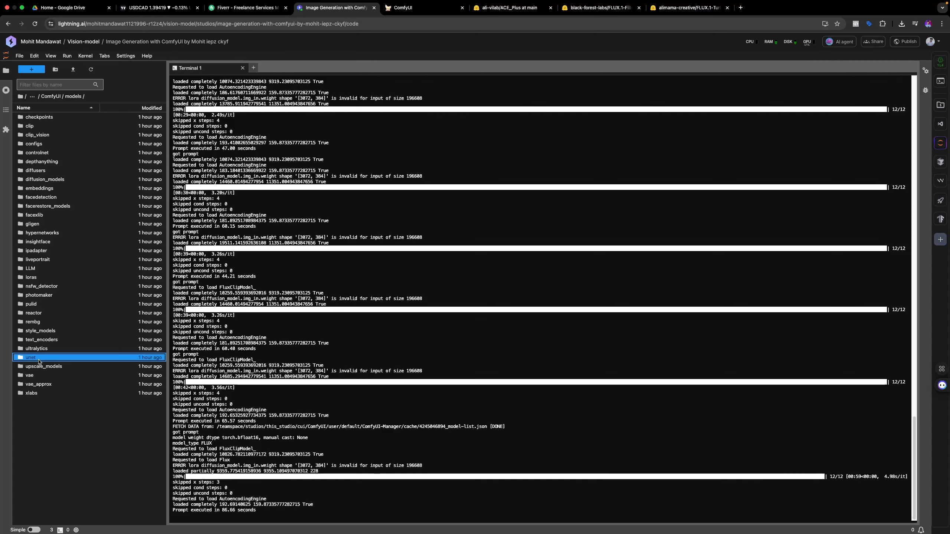
double_click(44, 362)
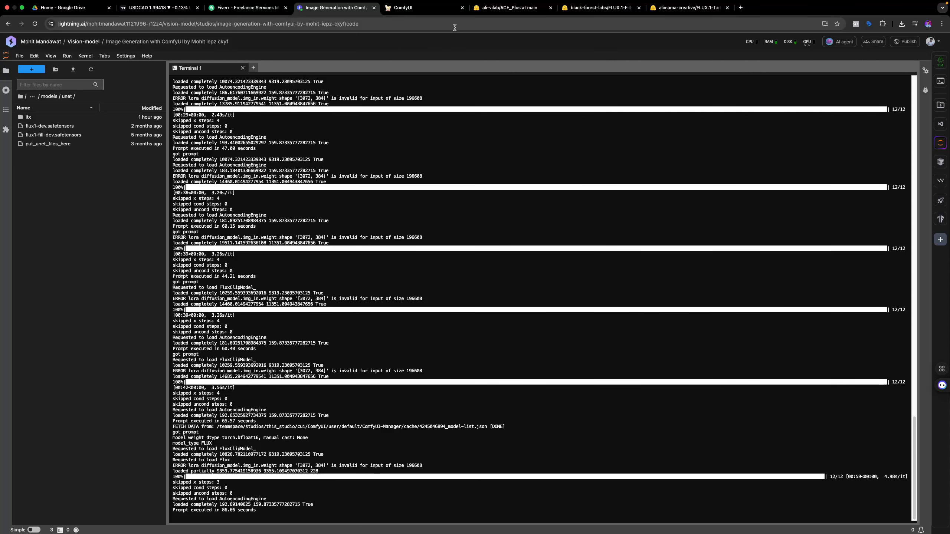
- Return to the ACE_Plus repository files on Hugging Face and open the subject folder containing the LoRA
click(426, 8)
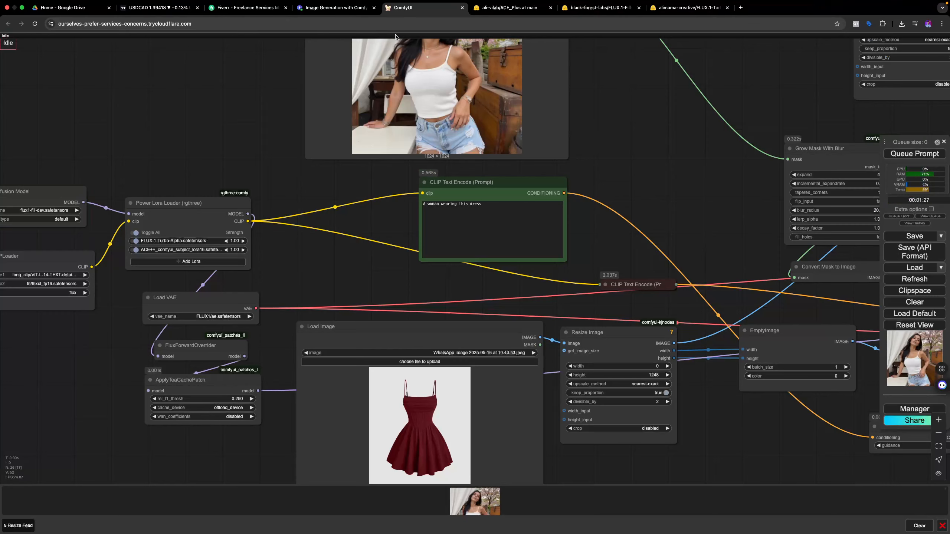
click(335, 7)
click(510, 7)
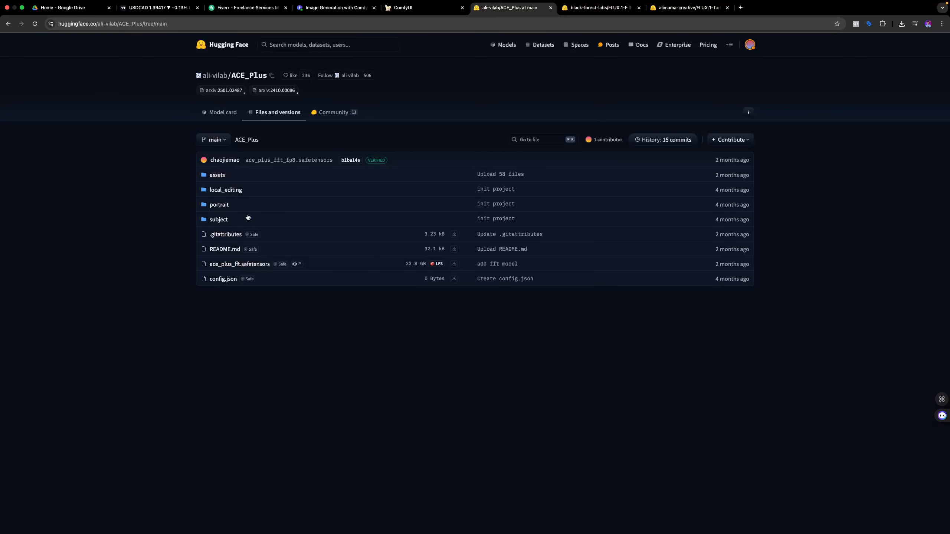
click(216, 219)
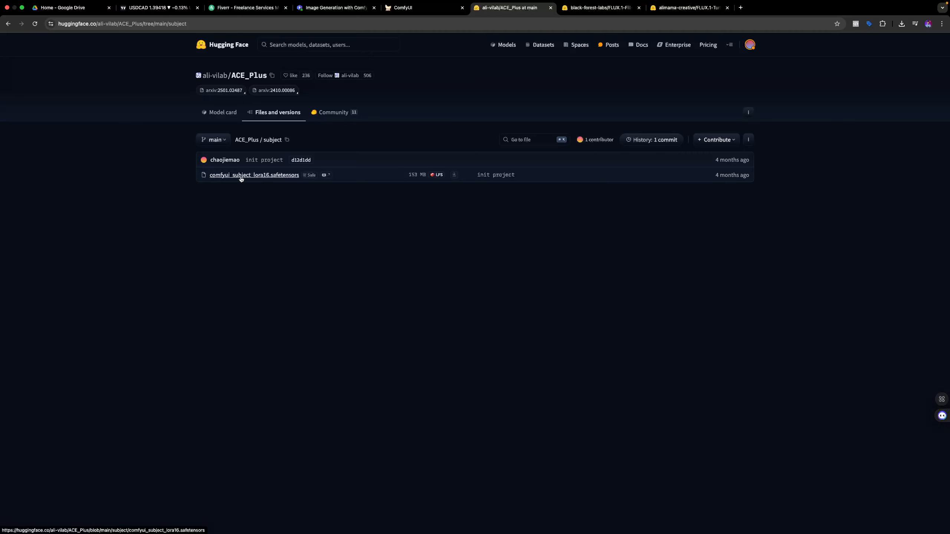
- Glance at ComfyUI and the ACE_Plus subject folder, and open the loras folder inside ComfyUI/models in the Lightning AI studio
click(400, 8)
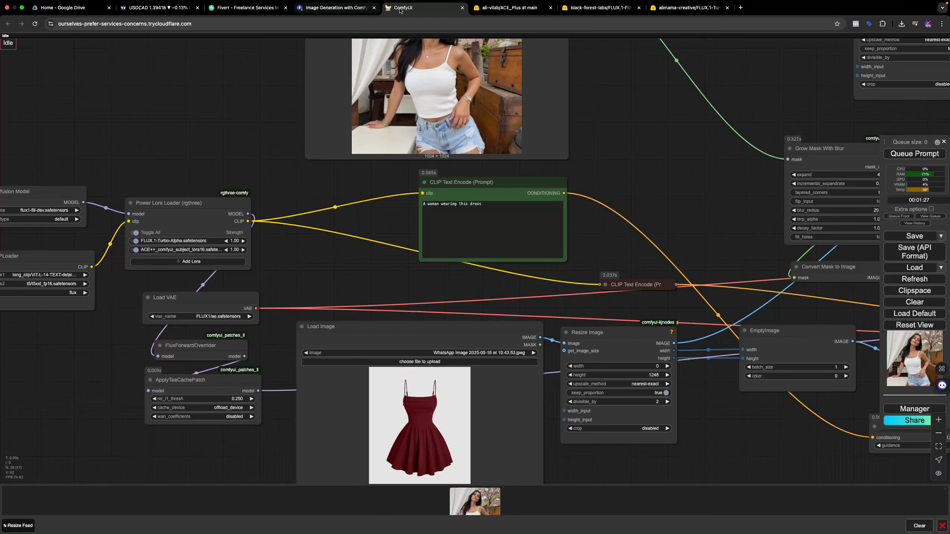
click(483, 8)
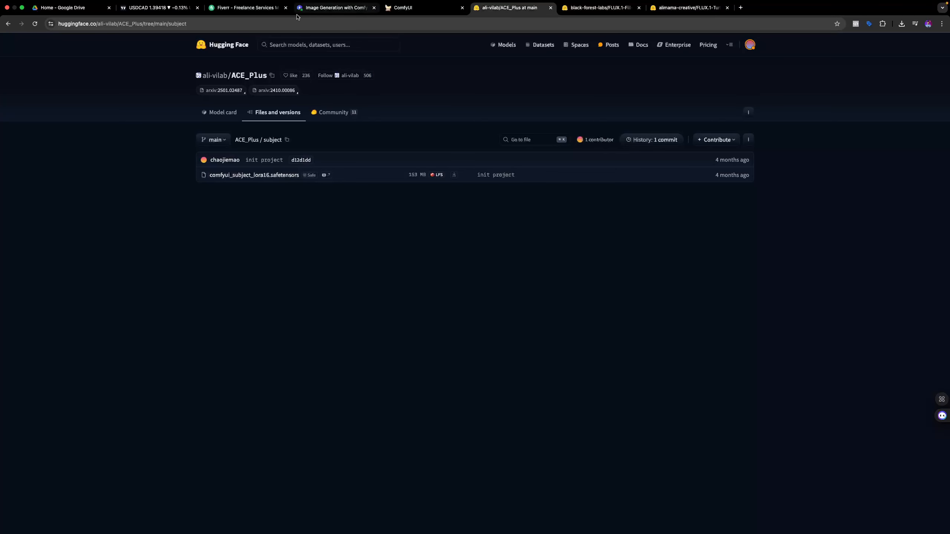
click(412, 14)
click(336, 8)
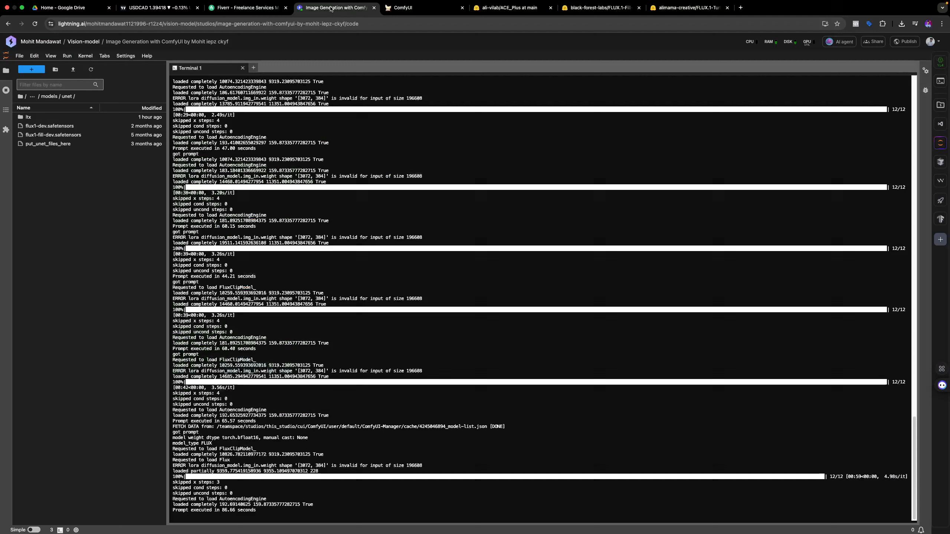
click(52, 98)
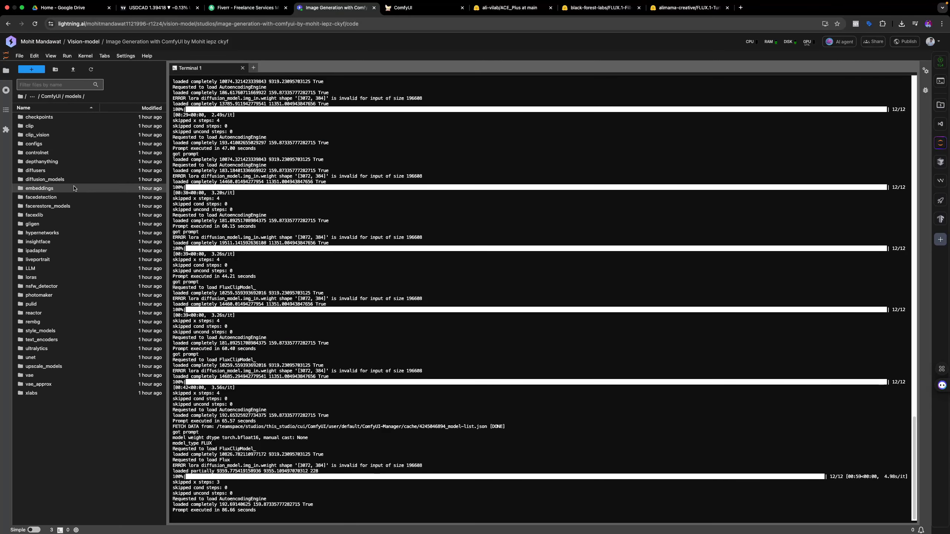
click(37, 277)
double_click(37, 278)
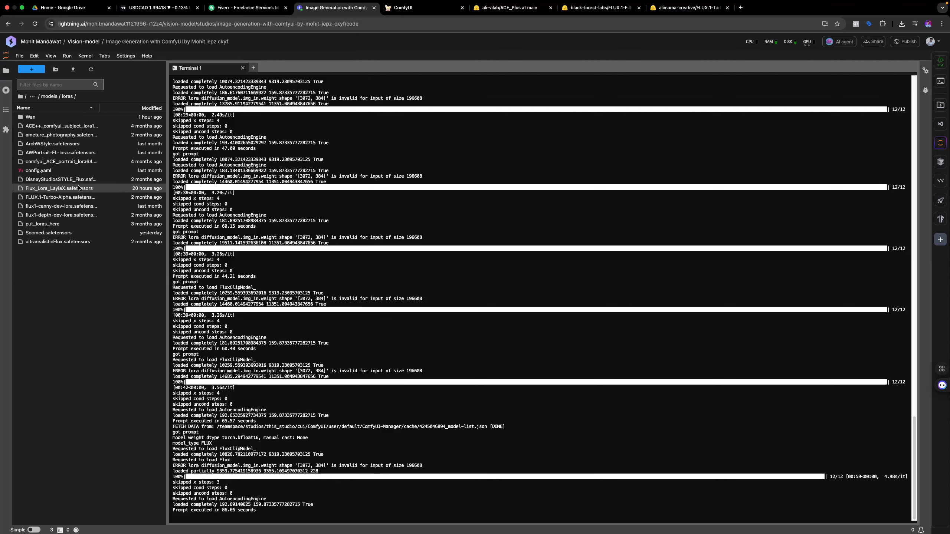
- Return to ComfyUI and view the loader nodes together with the FluxForwardOverrider and ApplyTeaCachePatch nodes
click(433, 10)
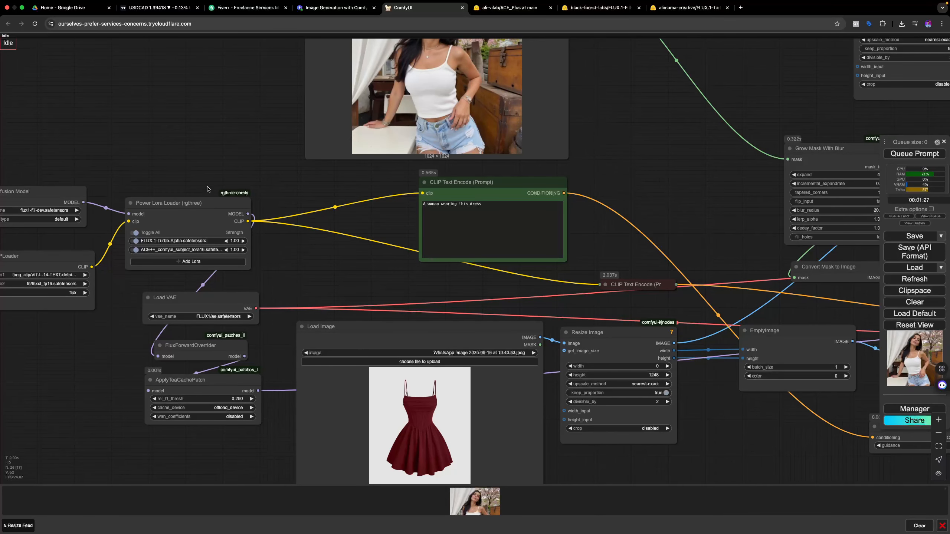
scroll(209, 190, down, 3)
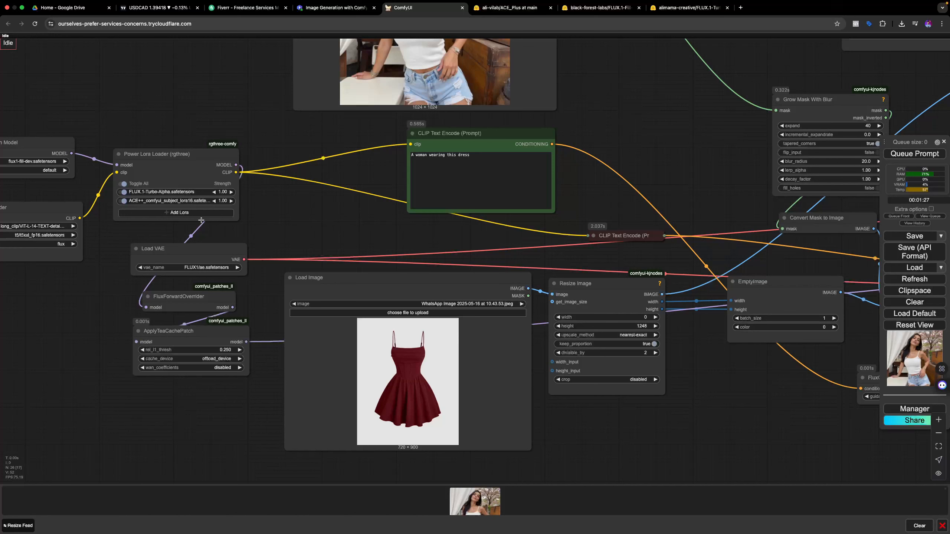
drag(306, 209, 413, 177)
drag(278, 266, 271, 266)
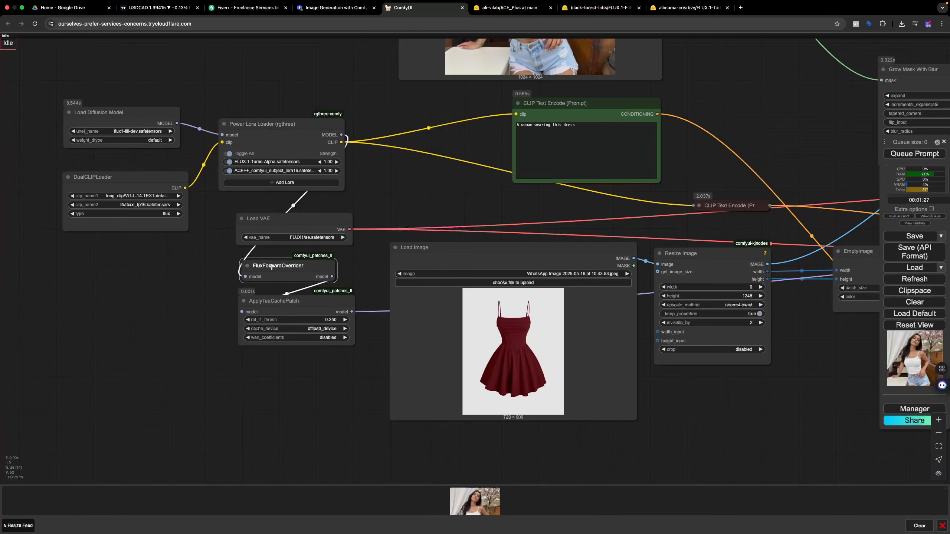
drag(358, 259, 366, 251)
drag(297, 293, 295, 293)
click(362, 267)
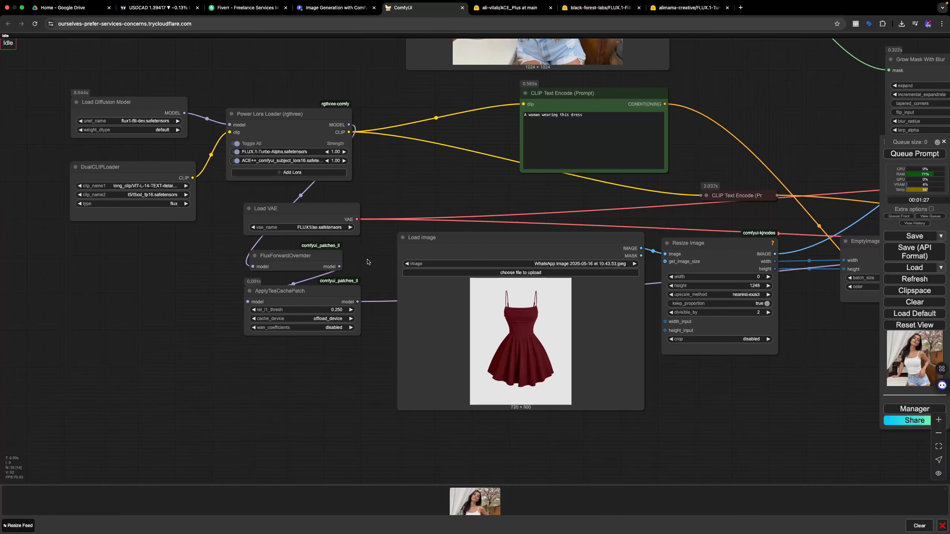
drag(366, 261, 332, 281)
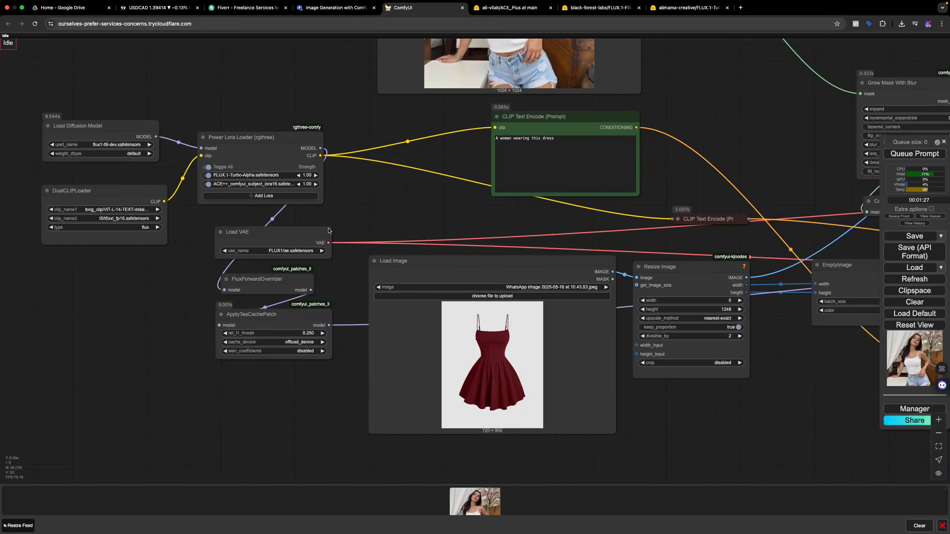
- Move the Load VAE node out of the loader group to just above the Convert Image to Mask node
drag(303, 234, 418, 215)
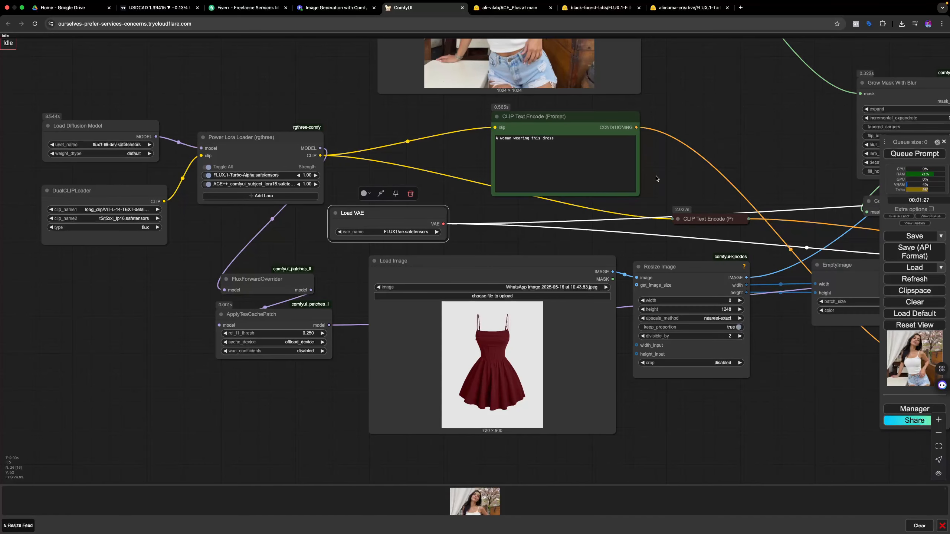
drag(656, 178, 513, 251)
drag(277, 280, 647, 242)
drag(648, 192, 236, 206)
drag(243, 261, 555, 244)
- Move the Grow Mask With Blur node closer to the Load Image node holding the woman's photo
drag(216, 228, 605, 301)
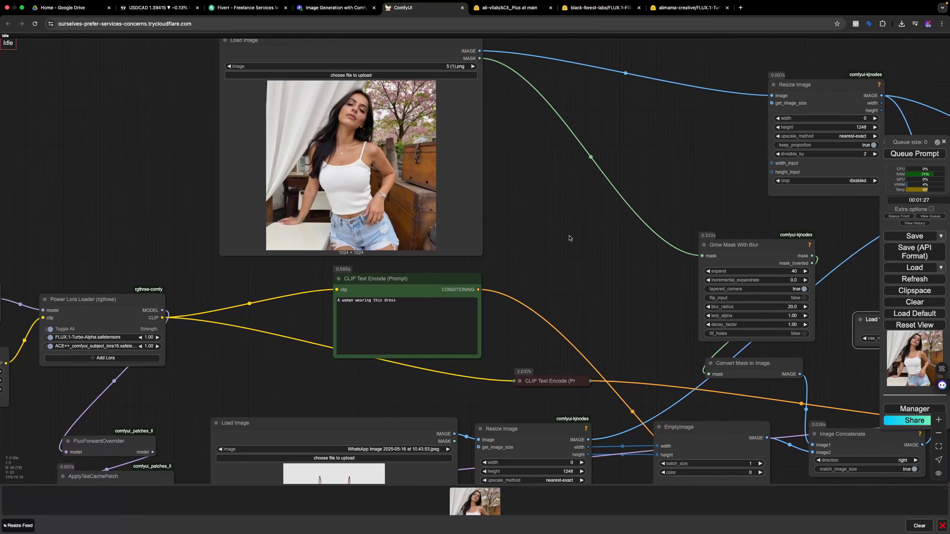
drag(570, 237, 570, 324)
drag(327, 124, 329, 114)
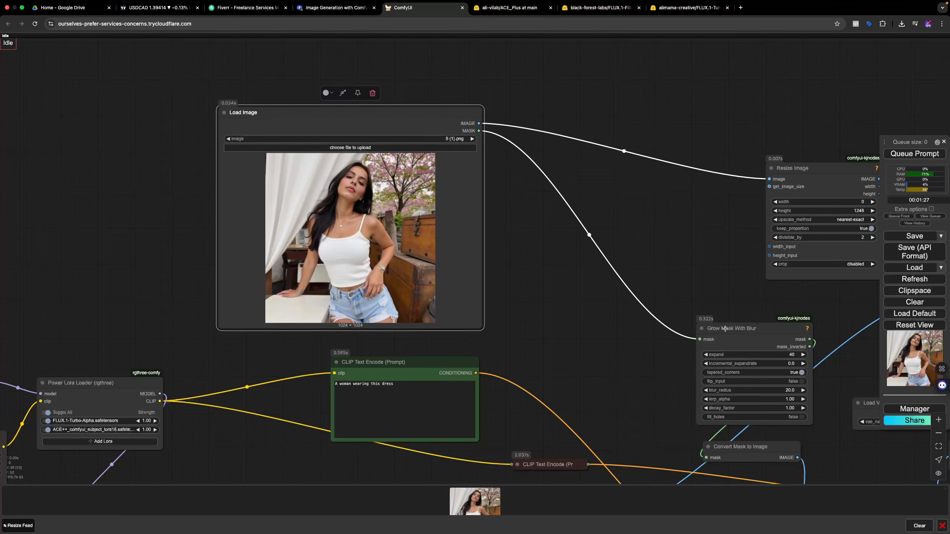
drag(728, 332, 589, 256)
click(624, 206)
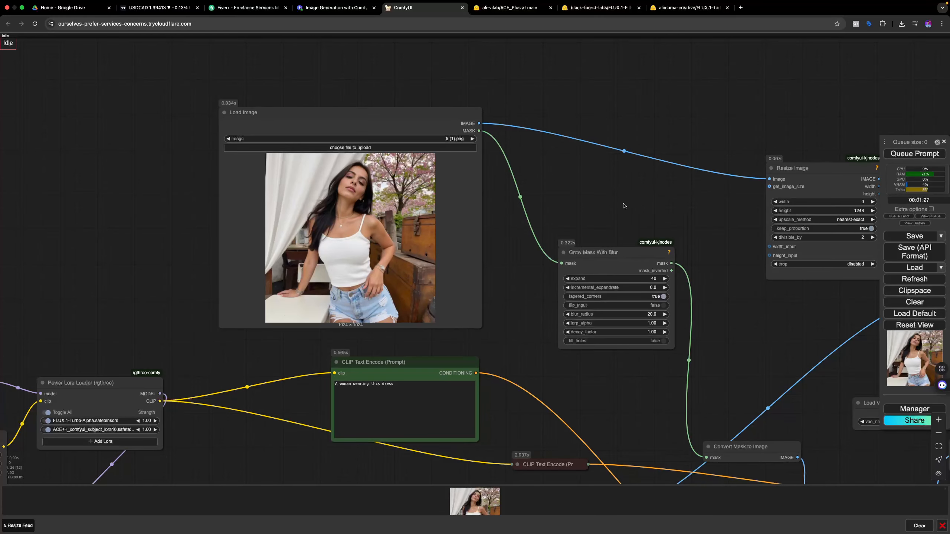
- Add a Preview Image node to the Convert Mask to Image output, and move Convert Mask to Image beneath Grow Mask With Blur
drag(707, 265, 462, 199)
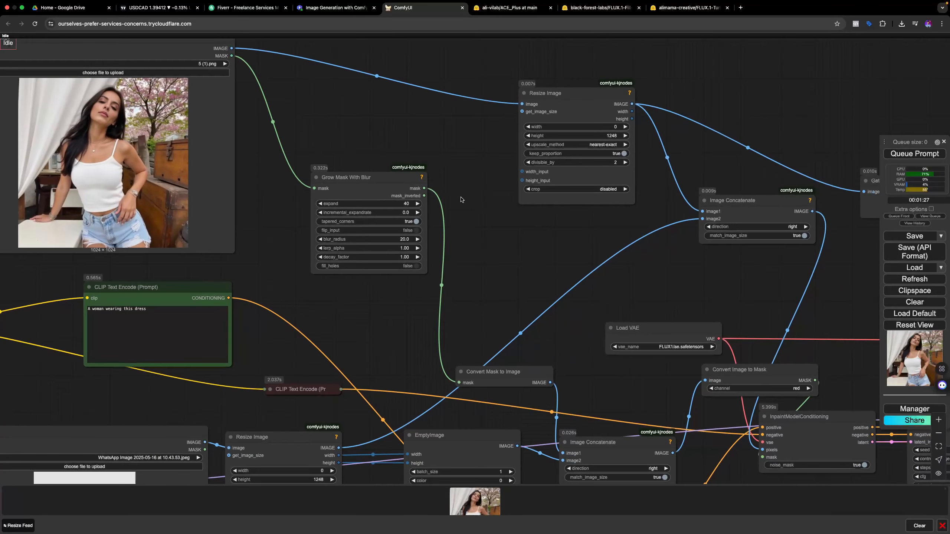
drag(590, 336, 486, 309)
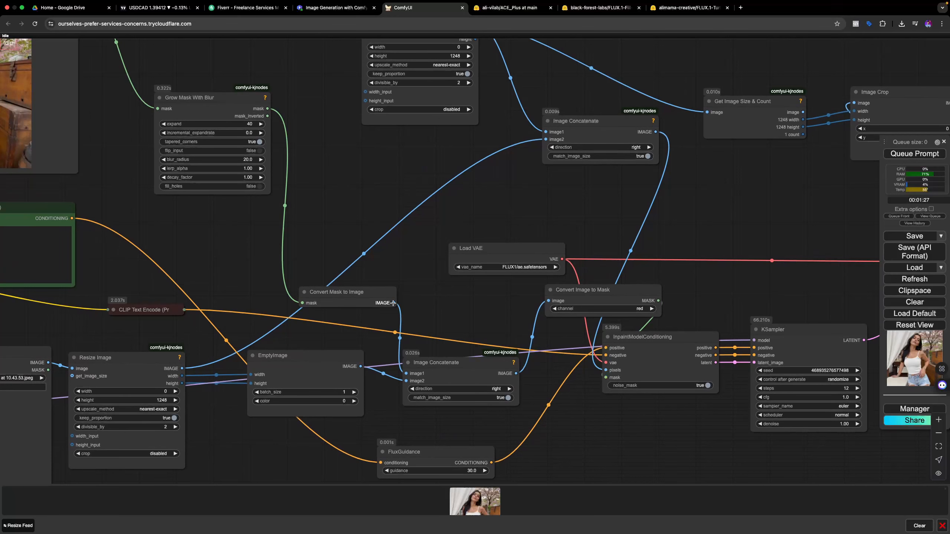
drag(394, 303, 363, 176)
click(357, 260)
drag(344, 290, 289, 227)
drag(435, 314, 399, 309)
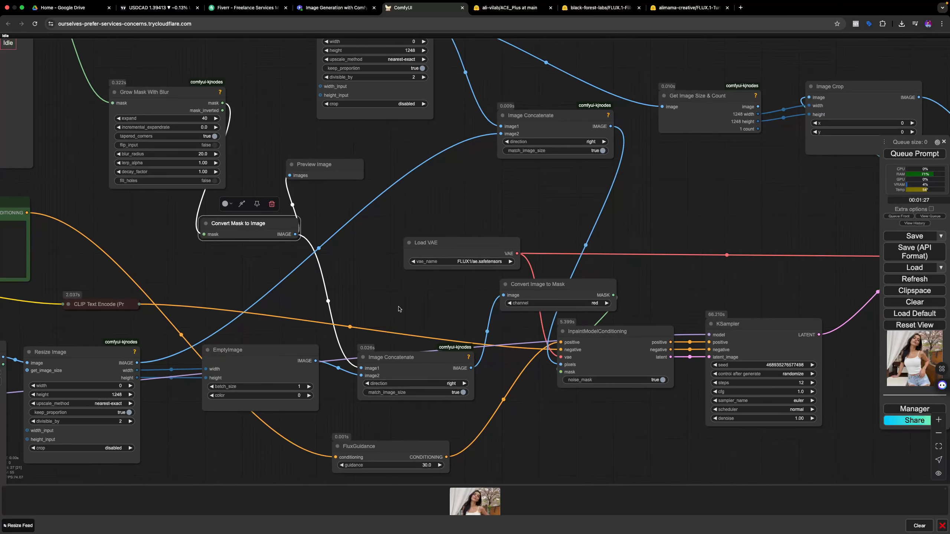